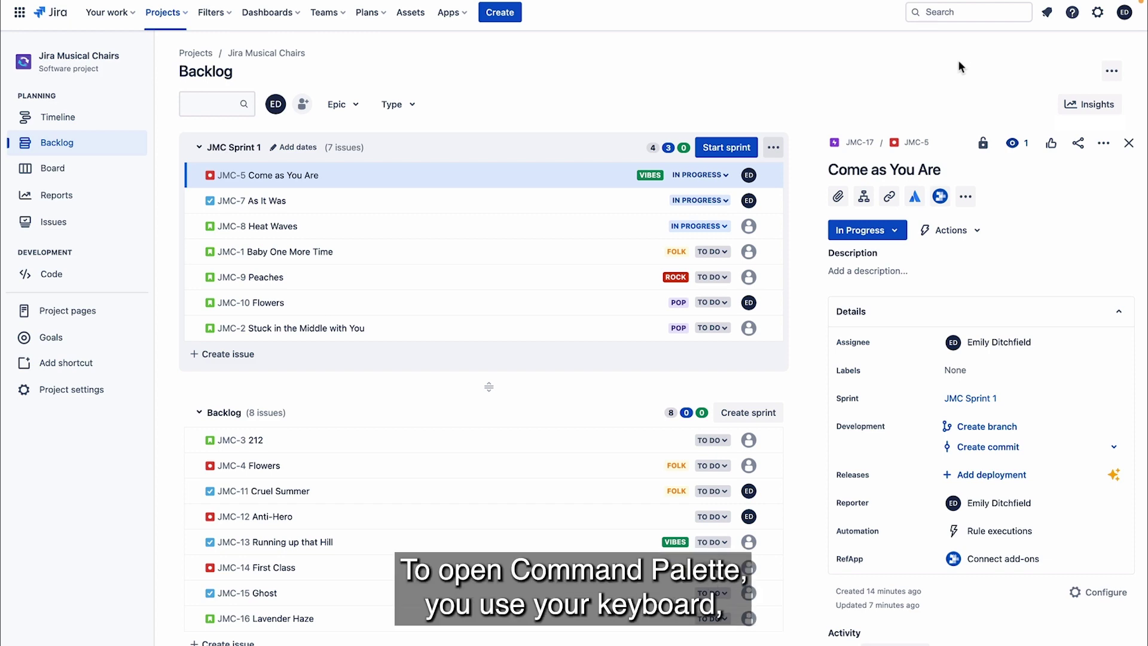
Open the command palette over the backlog and browse the issue actions and project and site navigation commands
{"action": "key", "text": "super+k"}
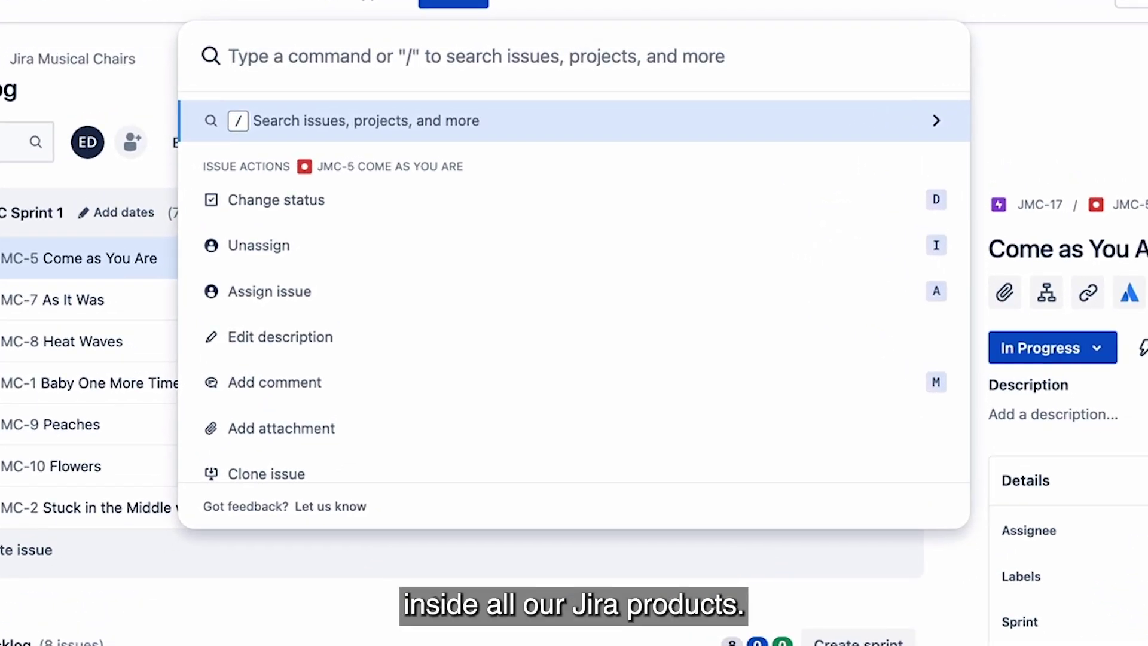
{"action": "key", "text": "Down"}
{"action": "key", "text": "Down"}
{"action": "key", "text": "Down"}
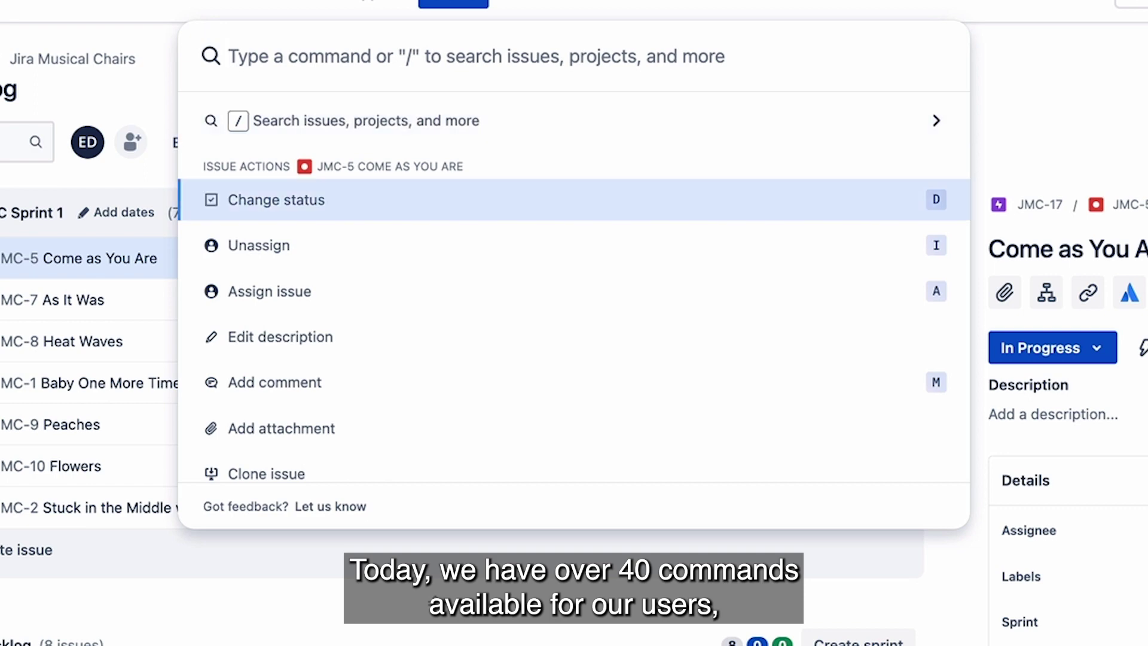
{"action": "key", "text": "Down"}
{"action": "key", "text": "Down"}
{"action": "key", "text": "Down"}
{"action": "key", "text": "Down"}
{"action": "key", "text": "Down"}
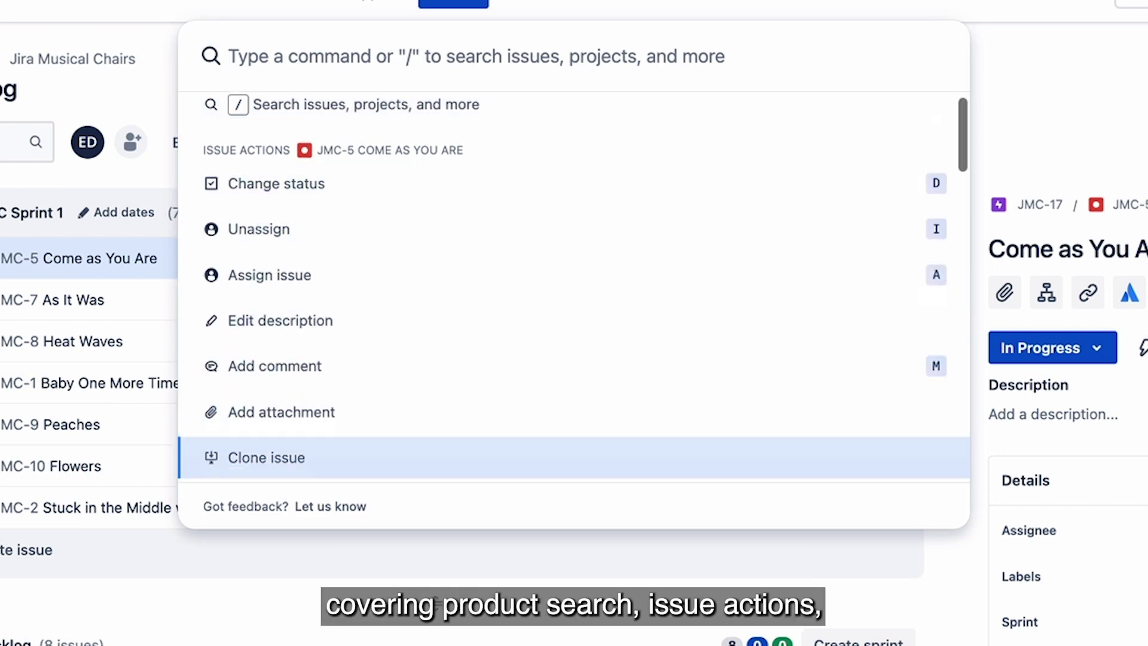
{"action": "key", "text": "Down"}
{"action": "key", "text": "Down"}
{"action": "key", "text": "Down"}
{"action": "key", "text": "Down"}
{"action": "key", "text": "Down"}
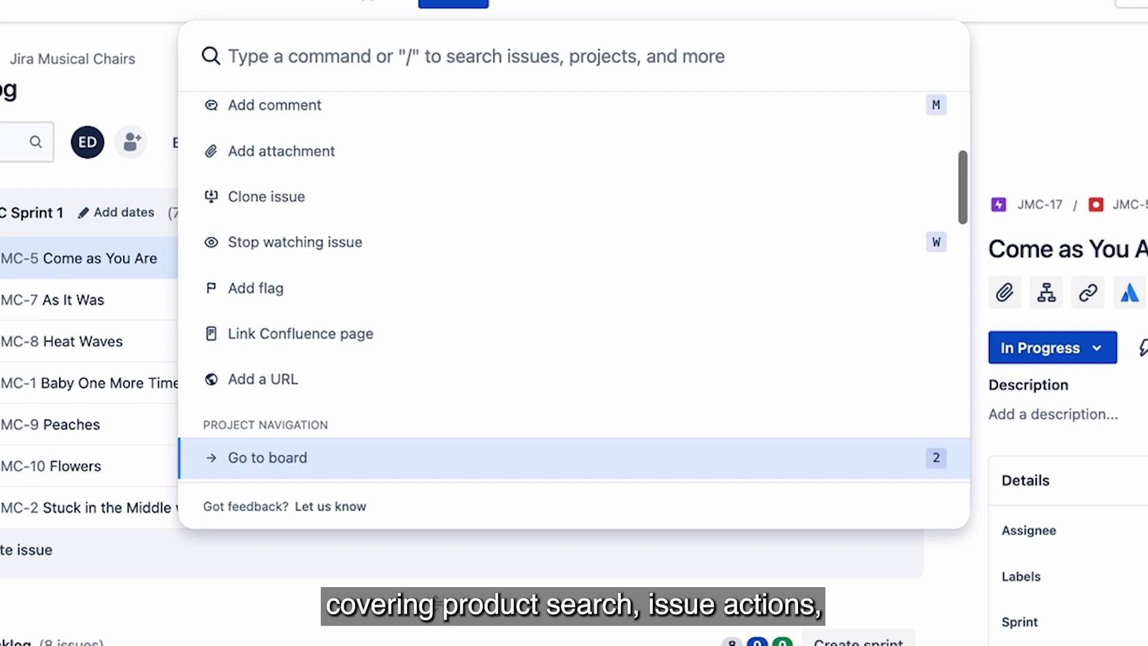
{"action": "key", "text": "Down"}
{"action": "key", "text": "Down"}
{"action": "key", "text": "Down"}
{"action": "key", "text": "Down"}
{"action": "key", "text": "Down"}
{"action": "key", "text": "Down"}
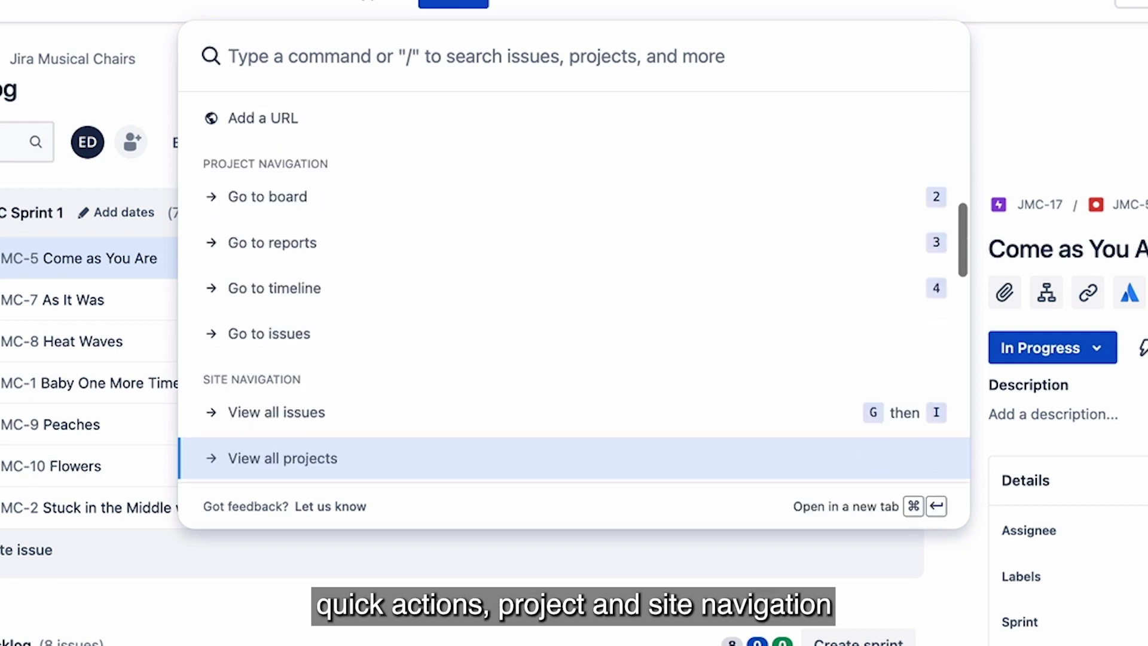
Continue through the quick actions, Jira settings, personal settings and help, then close and reopen the palette
{"action": "key", "text": "Down"}
{"action": "key", "text": "Down"}
{"action": "key", "text": "Down"}
{"action": "key", "text": "Down"}
{"action": "key", "text": "Down"}
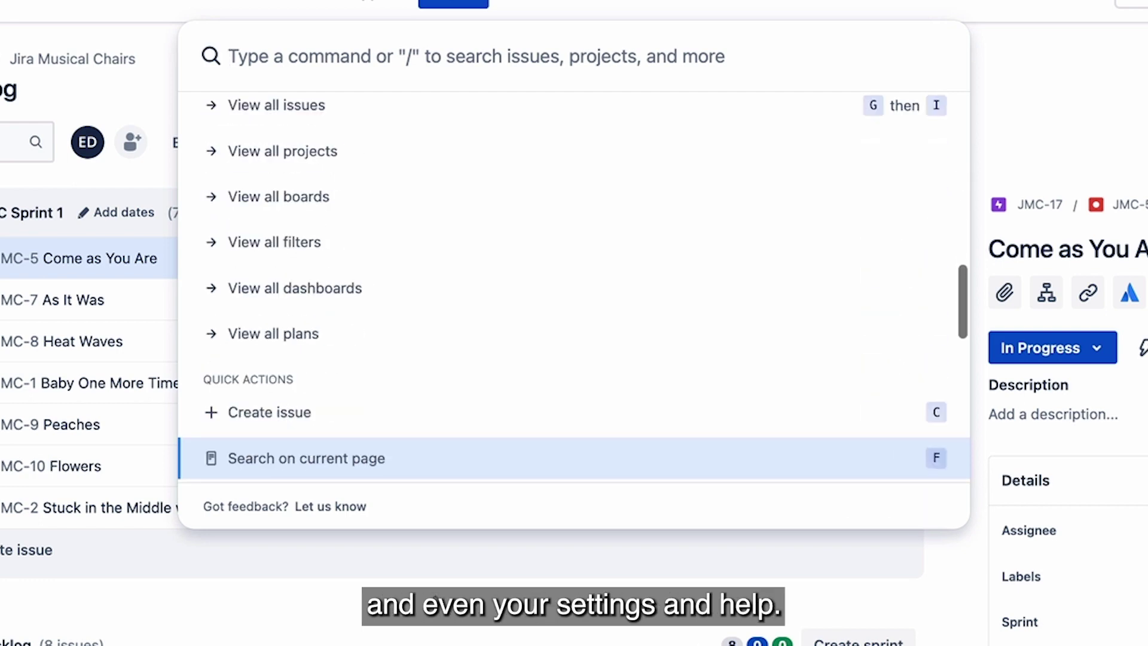
{"action": "key", "text": "Down"}
{"action": "key", "text": "Down"}
{"action": "key", "text": "Down"}
{"action": "key", "text": "Down"}
{"action": "key", "text": "Down"}
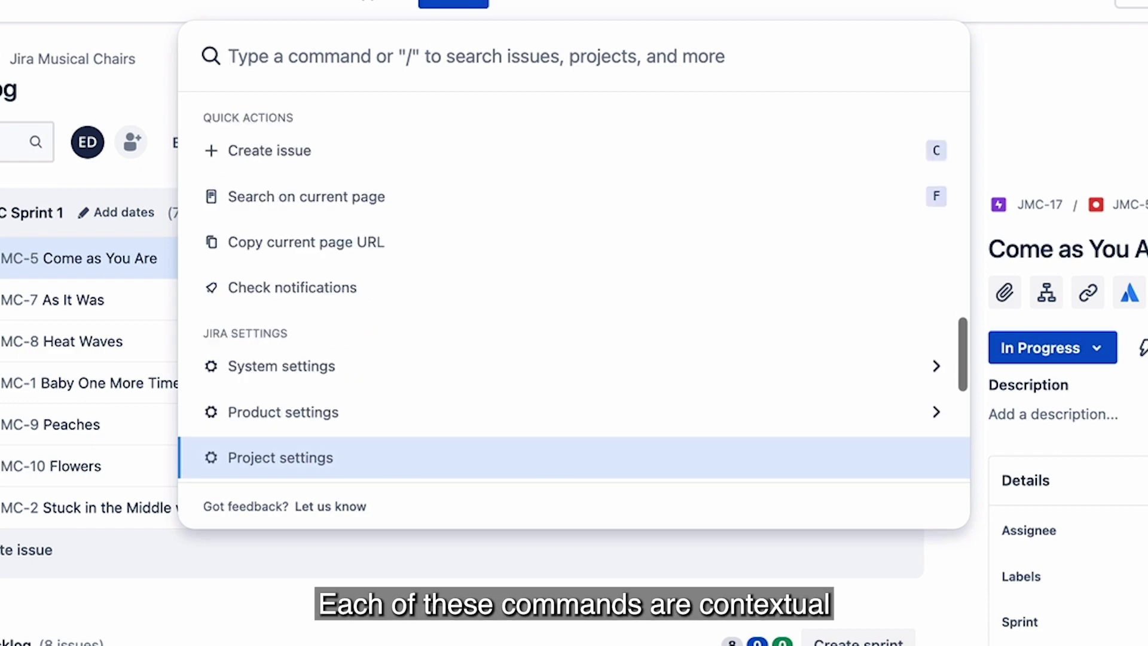
{"action": "key", "text": "Down"}
{"action": "key", "text": "Down"}
{"action": "key", "text": "Down"}
{"action": "key", "text": "Down"}
{"action": "key", "text": "Down"}
{"action": "key", "text": "Down"}
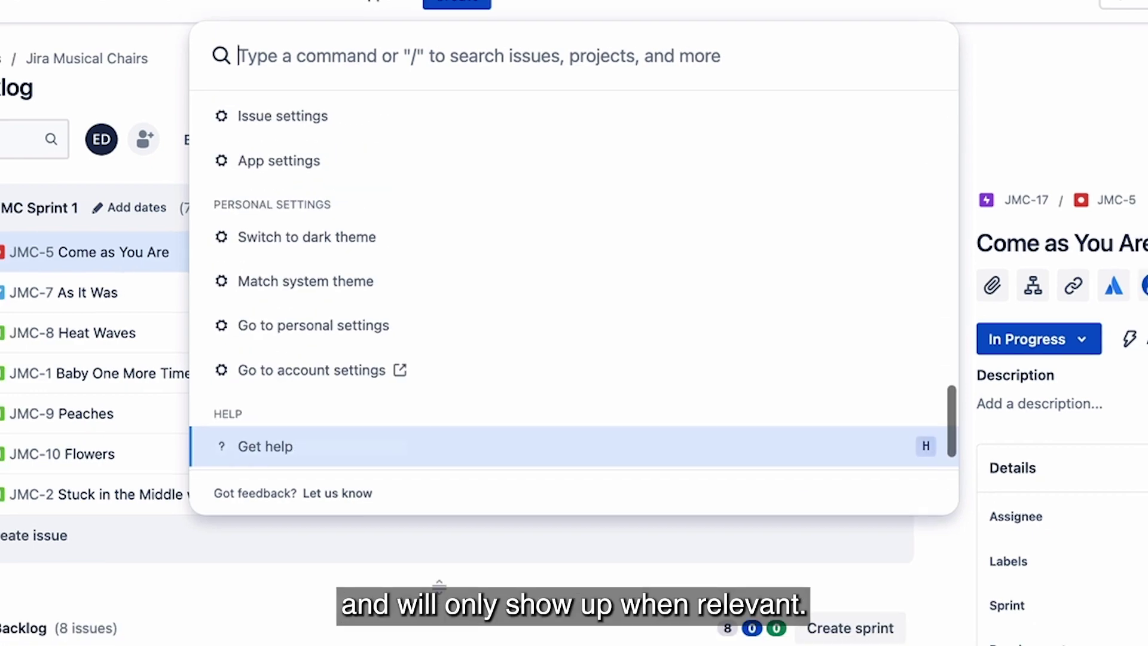
{"action": "key", "text": "Down"}
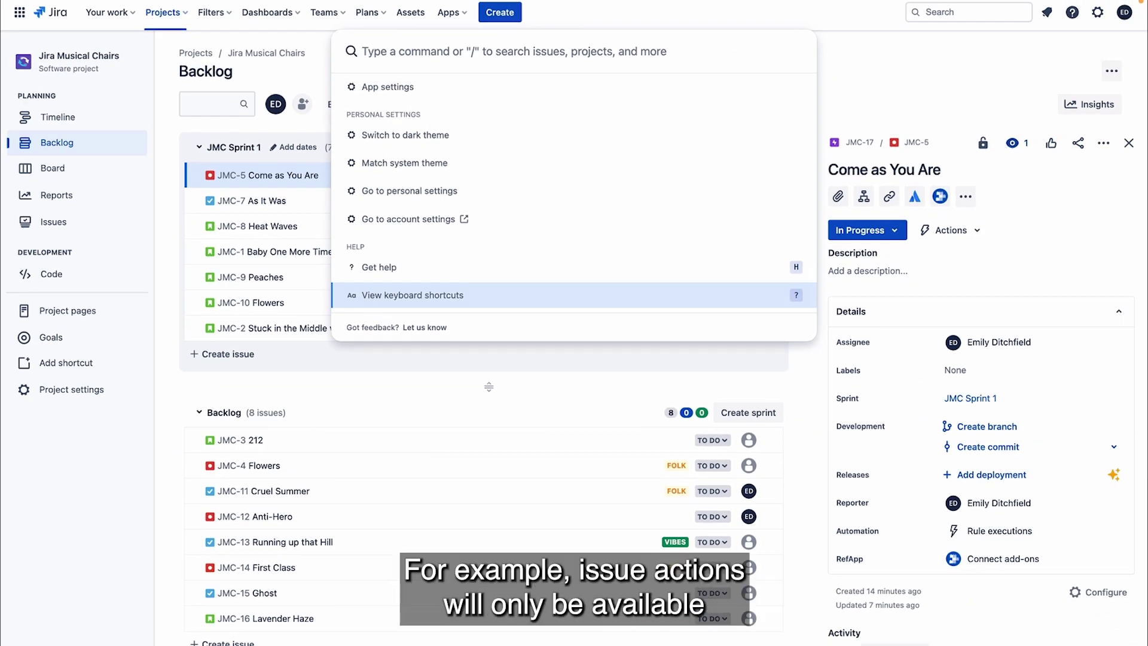
{"action": "key", "text": "Escape"}
{"action": "key", "text": "Escape"}
{"action": "key", "text": "ctrl+k"}
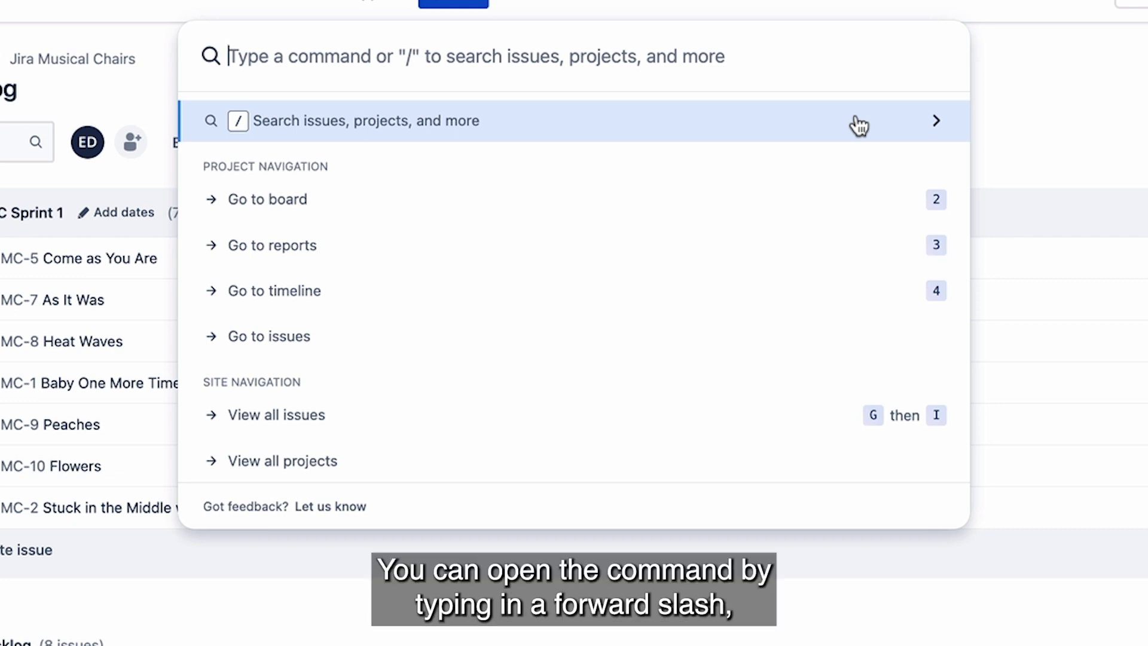
Toggle issue search on and off, then enter search mode showing recent issues like JMC-5 and JMC-6
{"action": "key", "text": "Return"}
{"action": "key", "text": "BackSpace"}
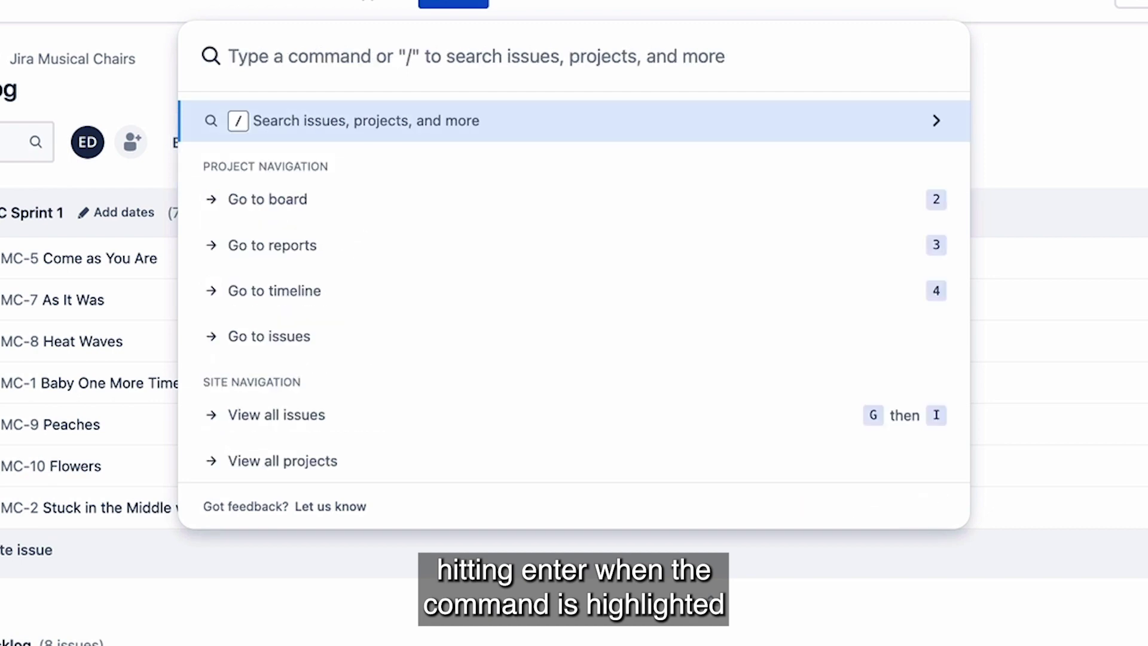
{"action": "key", "text": "Return"}
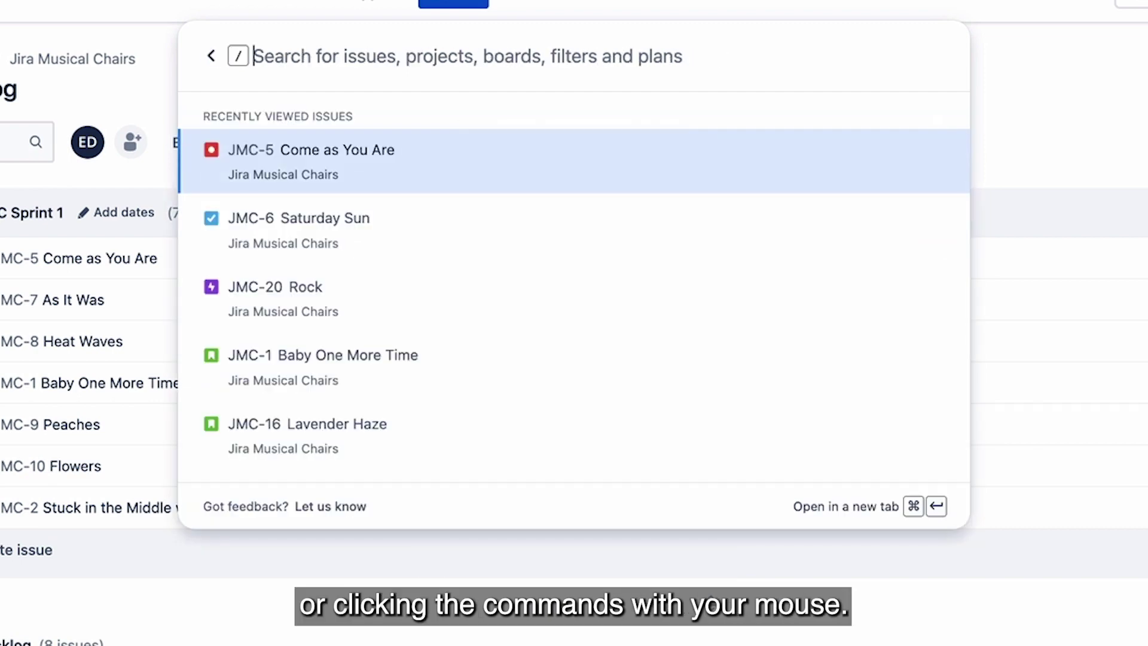
{"action": "key", "text": "BackSpace"}
{"action": "left_click", "coordinate": [836, 123]}
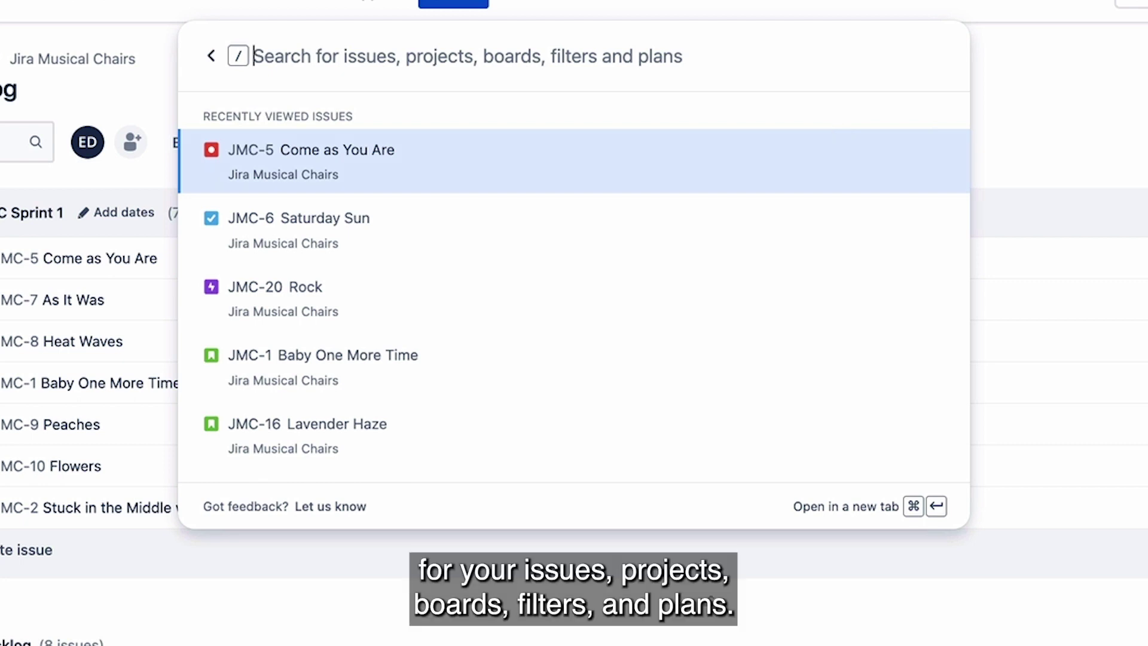
Search '2', look through the matching issues, projects and recommendations, and open JMC-2 'Stuck in the Middle with You'
{"action": "type", "text": "2"}
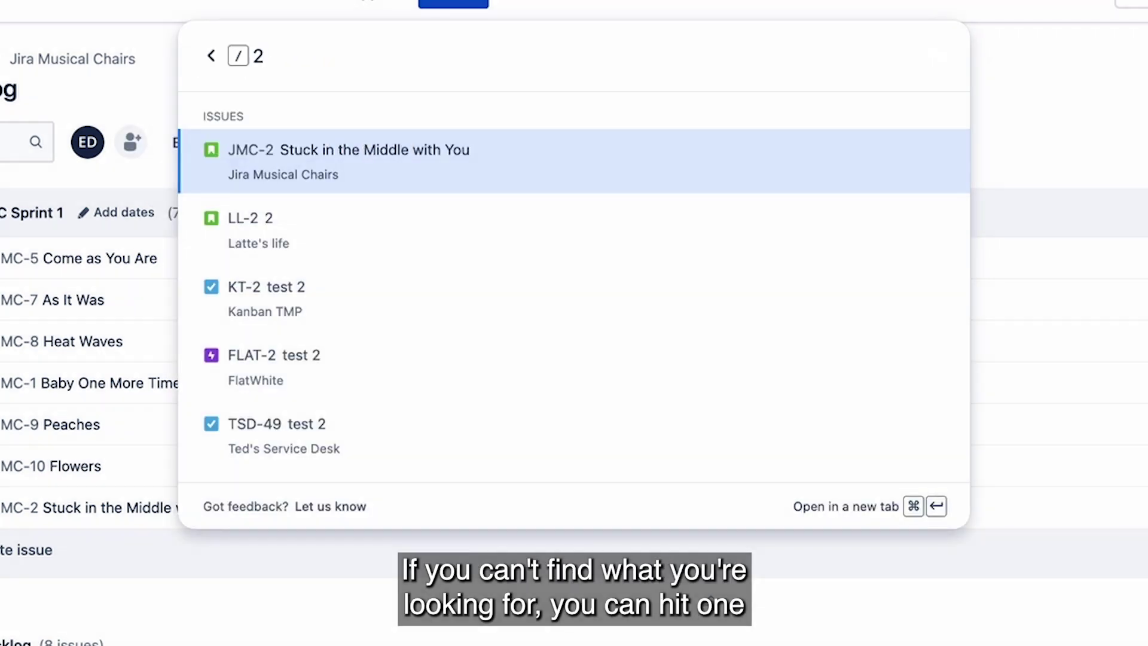
{"action": "key", "text": "Down"}
{"action": "key", "text": "Down"}
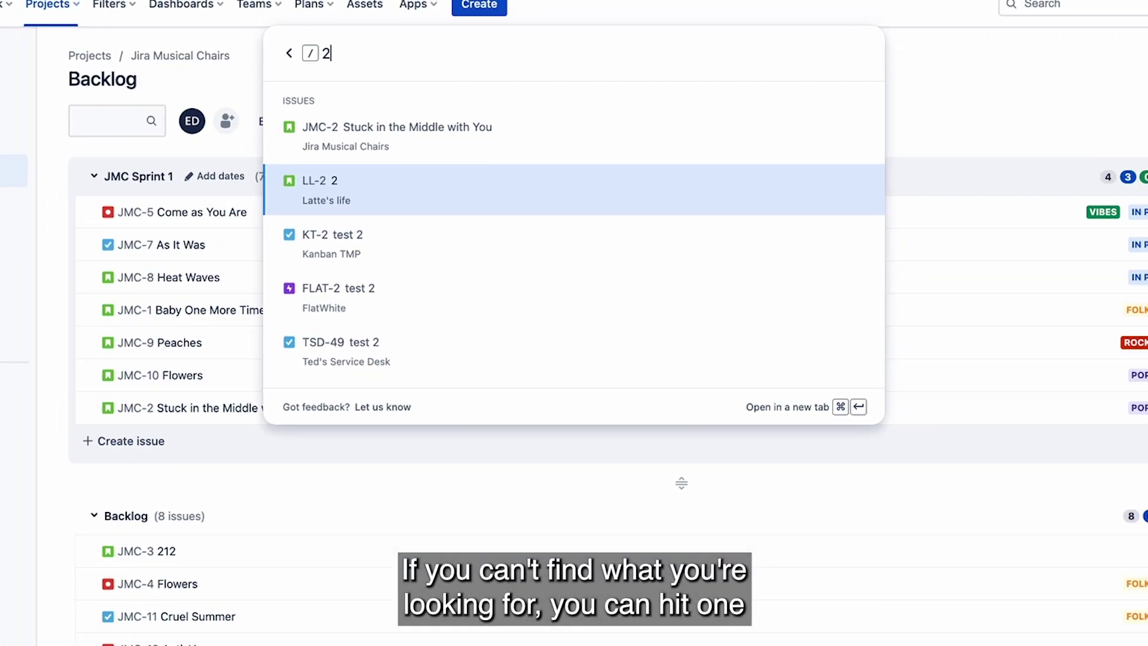
{"action": "key", "text": "Down"}
{"action": "key", "text": "Down"}
{"action": "key", "text": "Down"}
{"action": "key", "text": "Down"}
{"action": "key", "text": "Down"}
{"action": "key", "text": "Down"}
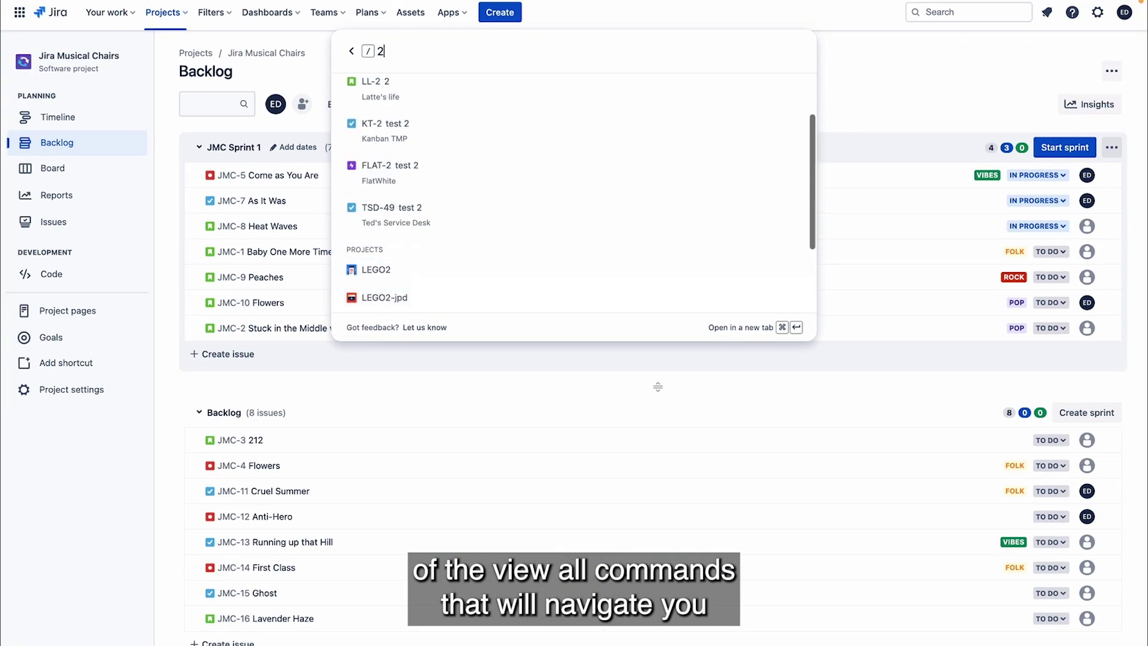
{"action": "key", "text": "Down"}
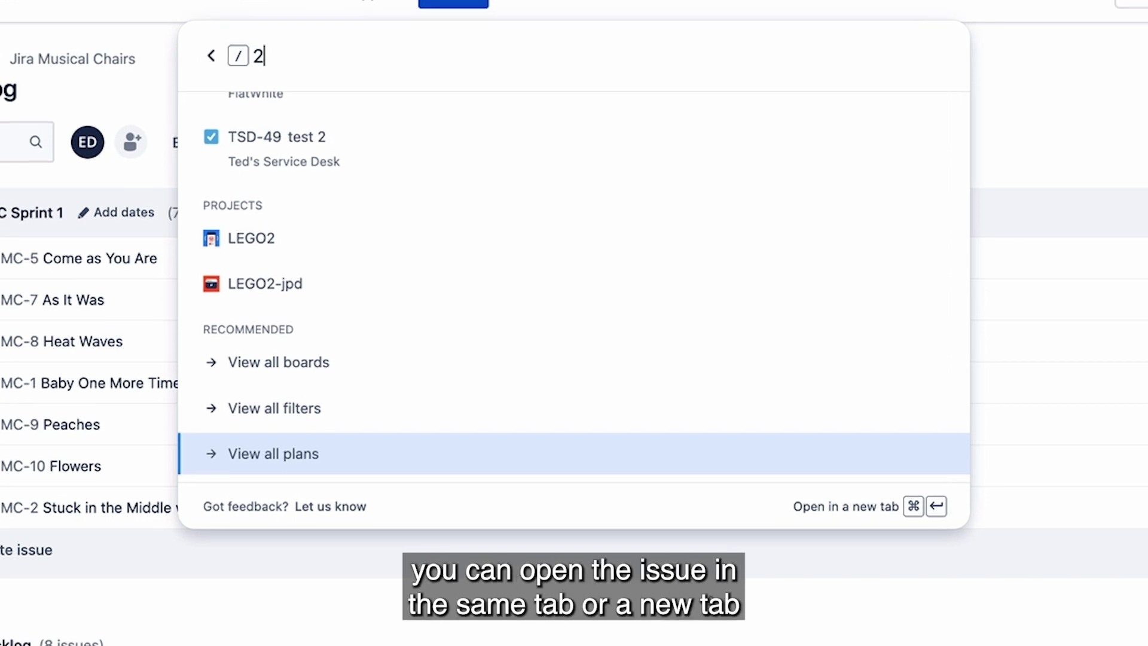
{"action": "key", "text": "Up"}
{"action": "key", "text": "Up"}
{"action": "key", "text": "Up"}
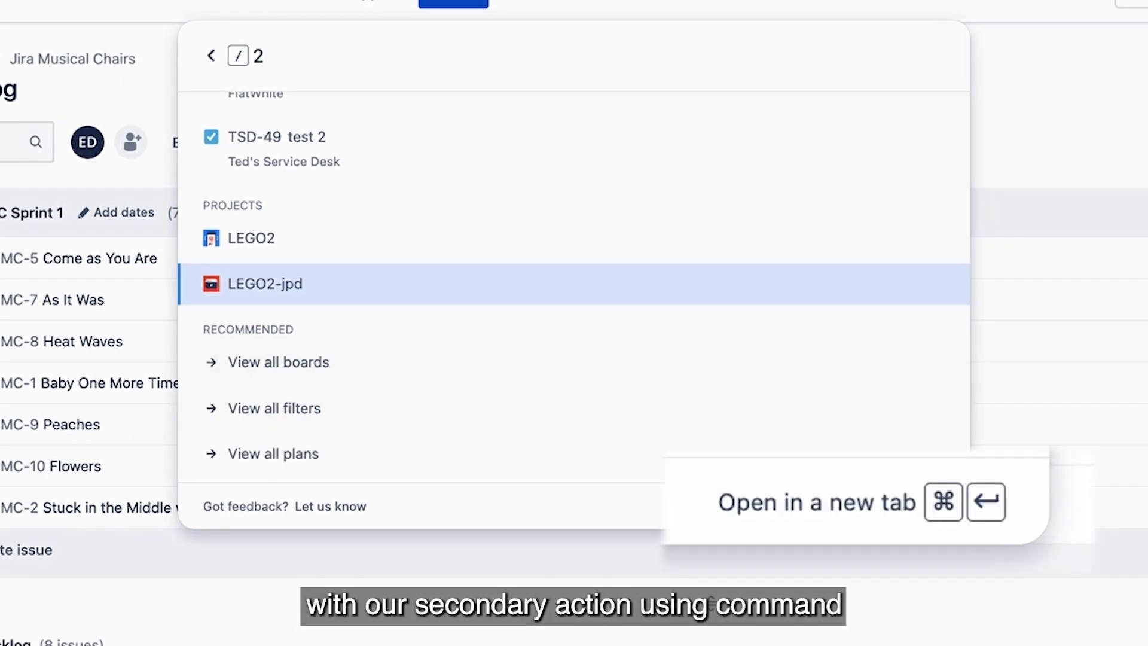
{"action": "key", "text": "Up"}
{"action": "key", "text": "Up"}
{"action": "key", "text": "Up"}
{"action": "key", "text": "Up"}
{"action": "key", "text": "Up"}
{"action": "key", "text": "Up"}
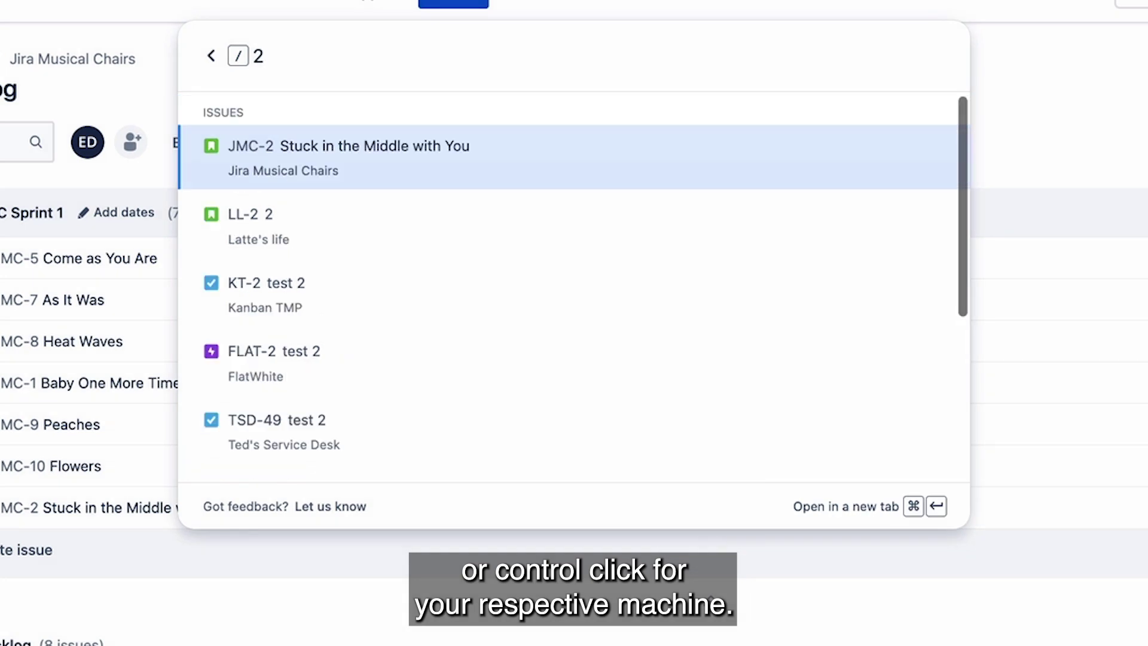
{"action": "key", "text": "Return"}
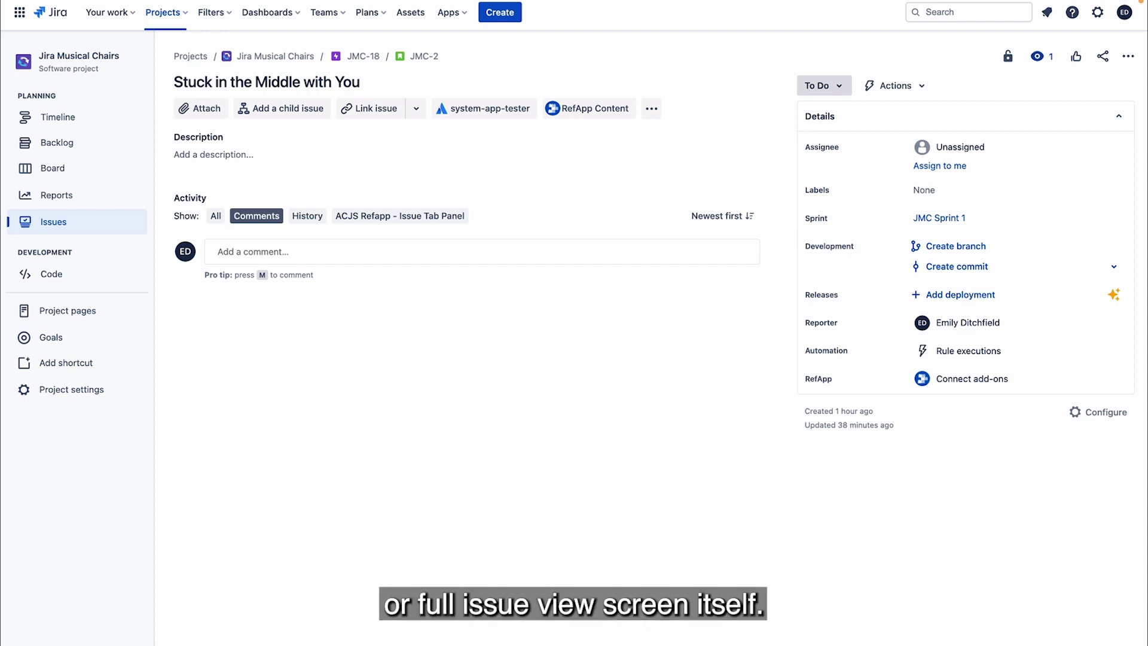
Change the JMC-2 issue's status to In Progress from the command palette
{"action": "key", "text": "period"}
{"action": "key", "text": "Return"}
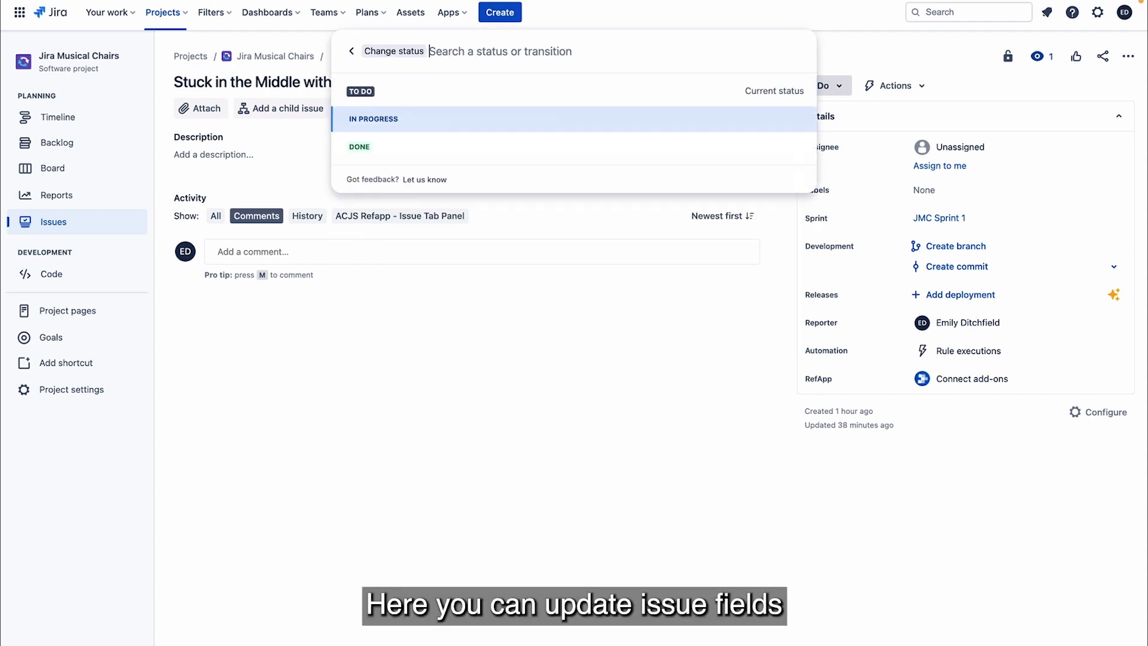
{"action": "key", "text": "Escape"}
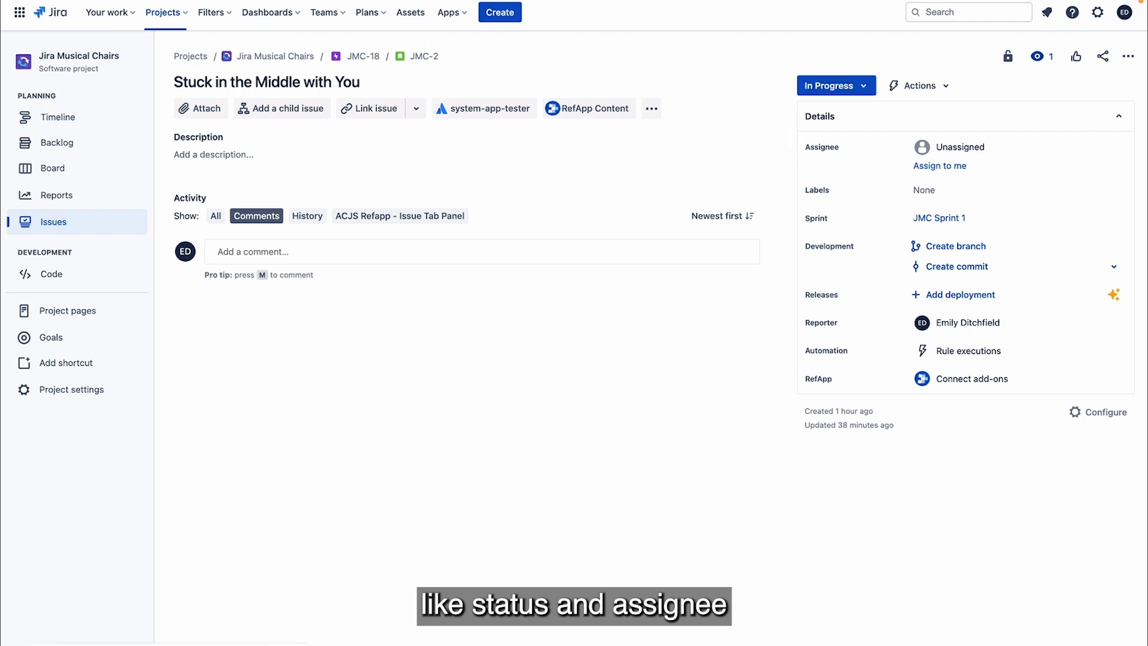
Start the Edit description action, then cancel it without saving
{"action": "key", "text": "period"}
{"action": "key", "text": "Down"}
{"action": "key", "text": "Down"}
{"action": "key", "text": "Down"}
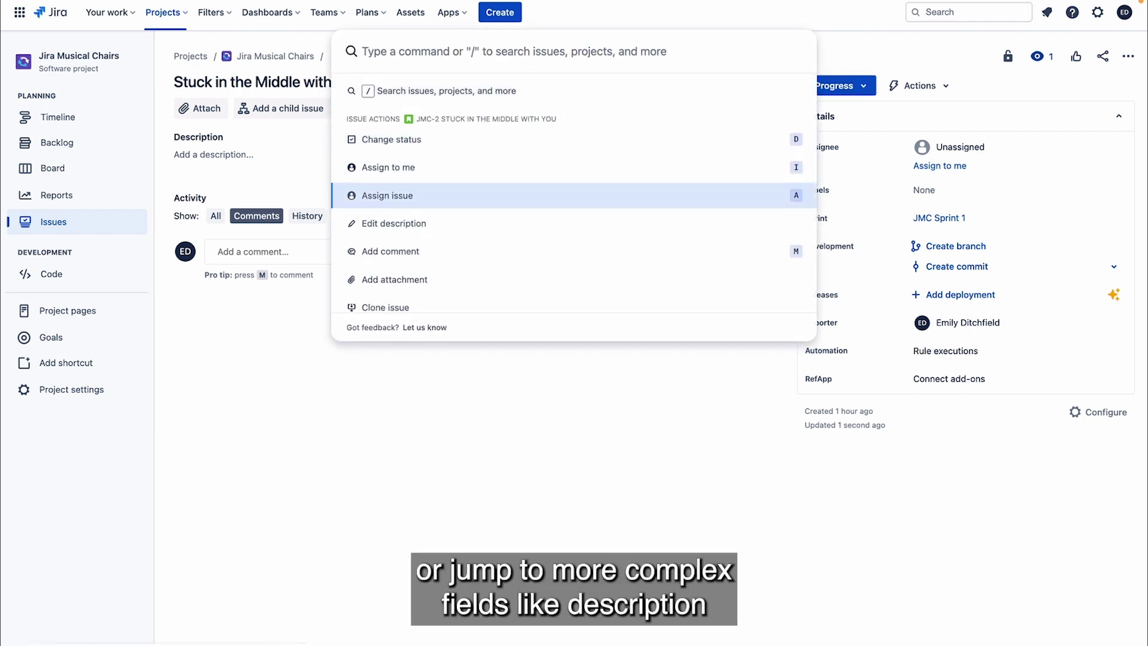
{"action": "key", "text": "Return"}
{"action": "key", "text": "Escape"}
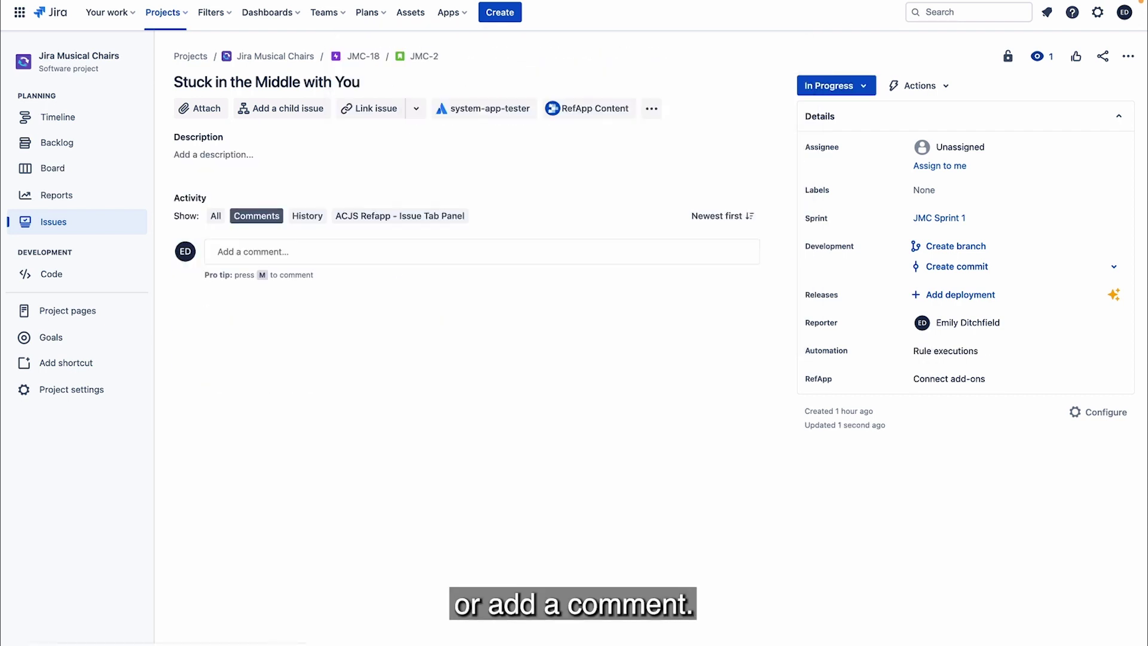
Open the Link Confluence page form, cancel it, and bring back the issue actions list
{"action": "key", "text": "period"}
{"action": "key", "text": "Down"}
{"action": "key", "text": "Down"}
{"action": "key", "text": "Down"}
{"action": "key", "text": "Down"}
{"action": "key", "text": "Down"}
{"action": "key", "text": "Down"}
{"action": "key", "text": "Down"}
{"action": "key", "text": "Down"}
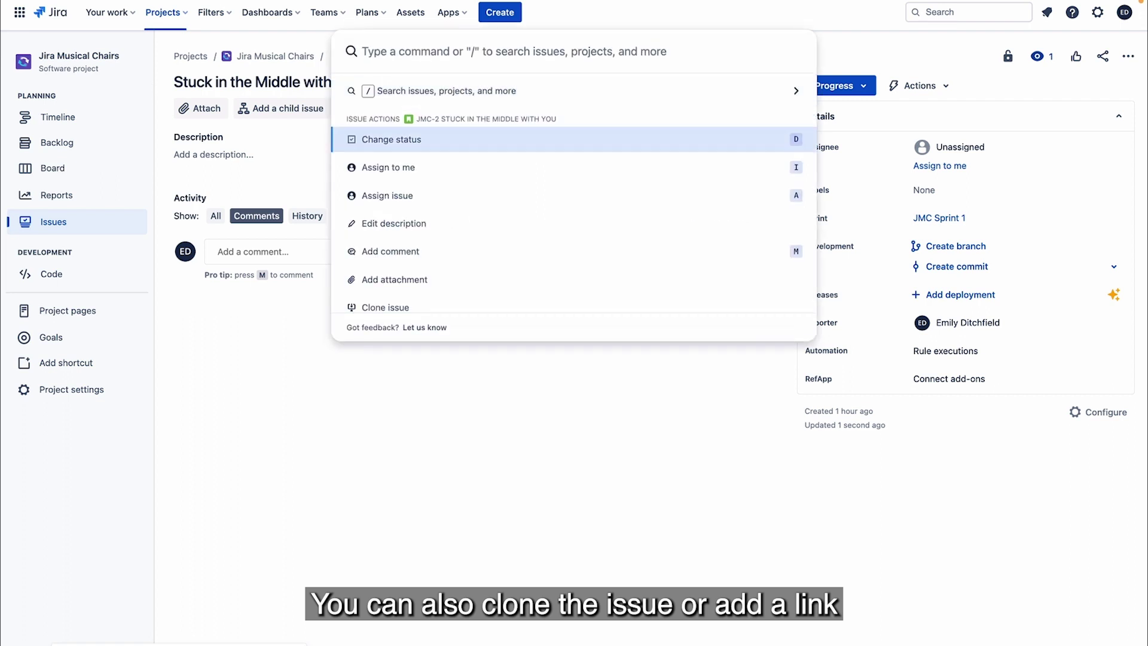
{"action": "key", "text": "Down"}
{"action": "key", "text": "Down"}
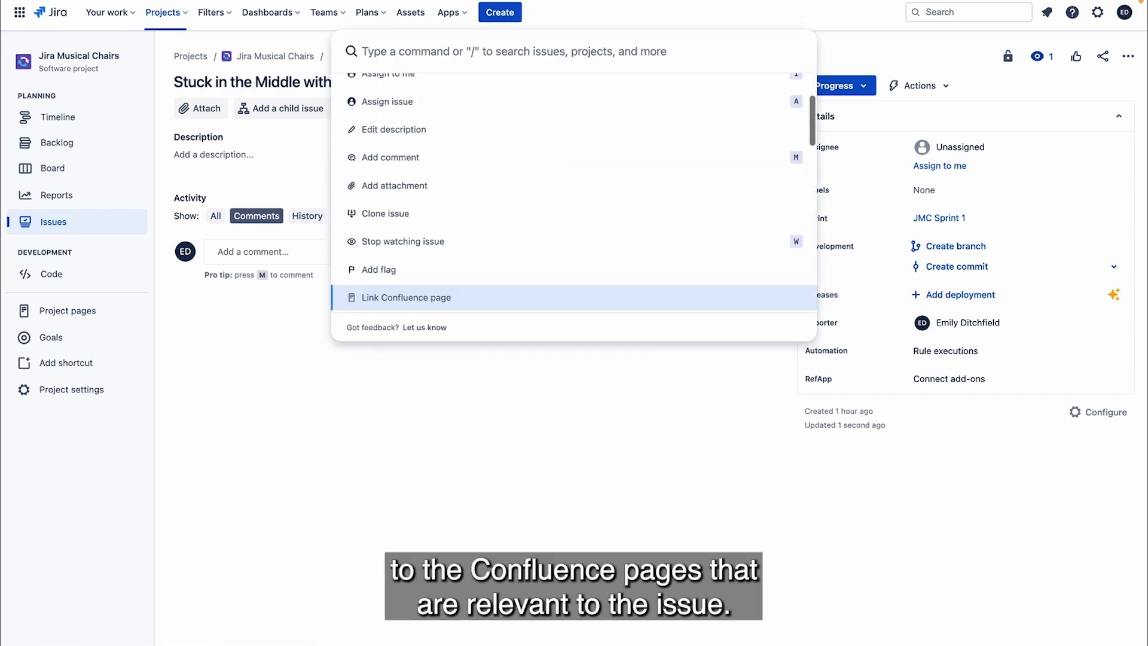
{"action": "key", "text": "Return"}
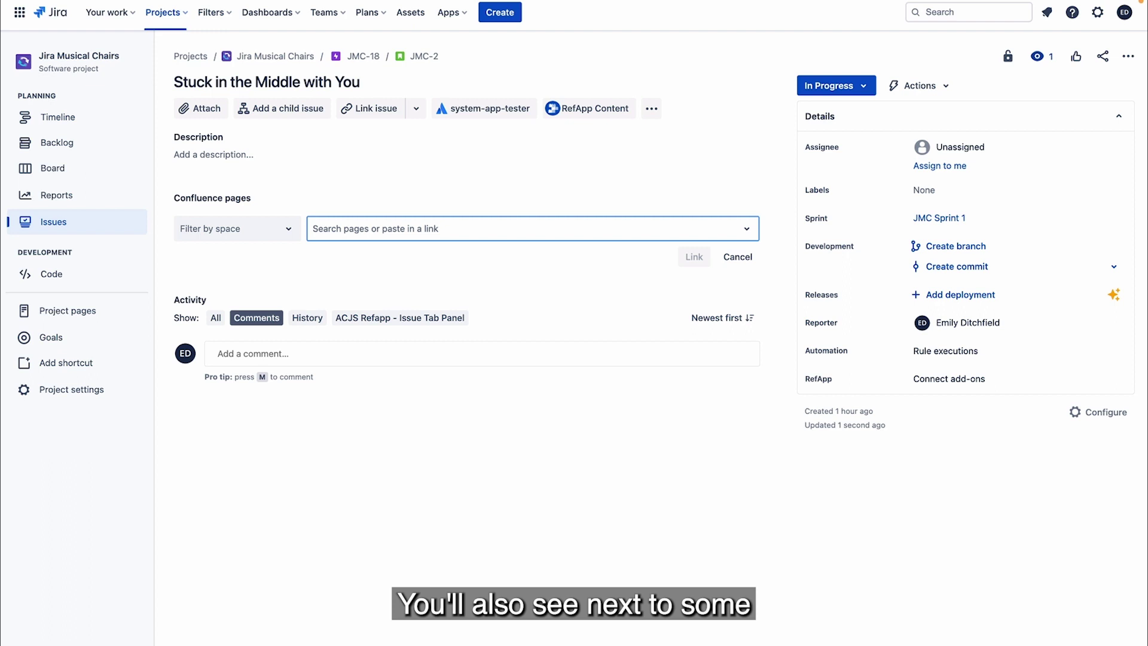
{"action": "key", "text": "Escape"}
{"action": "key", "text": "period"}
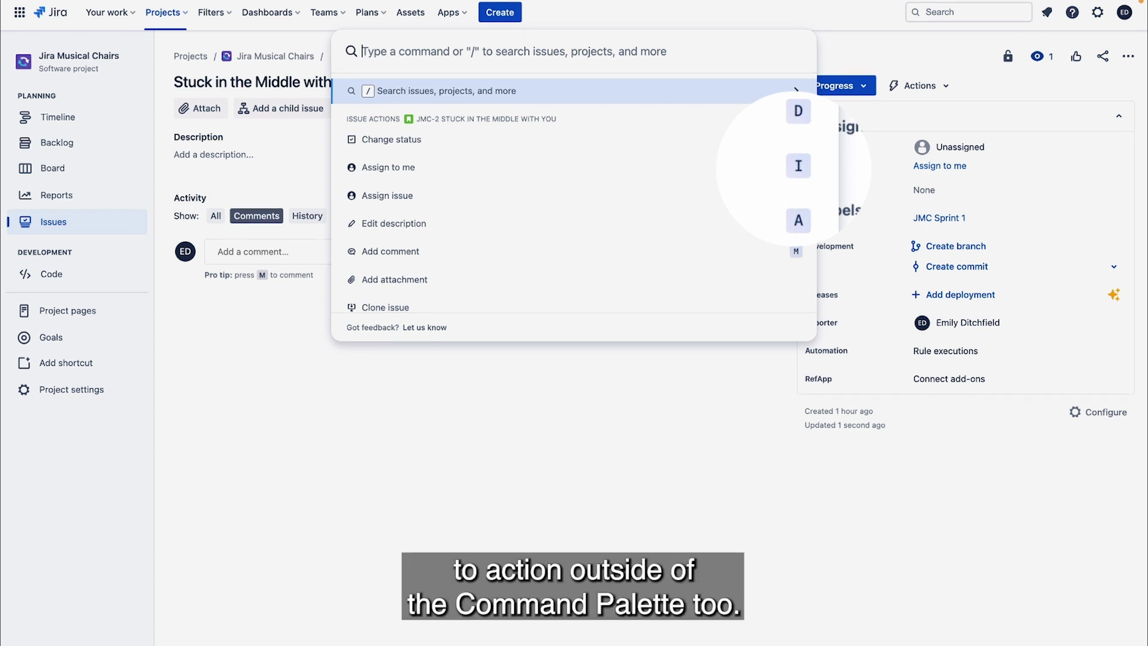
Search 'jira' in the palette's issue search and open the JMC board
{"action": "key", "text": "Escape"}
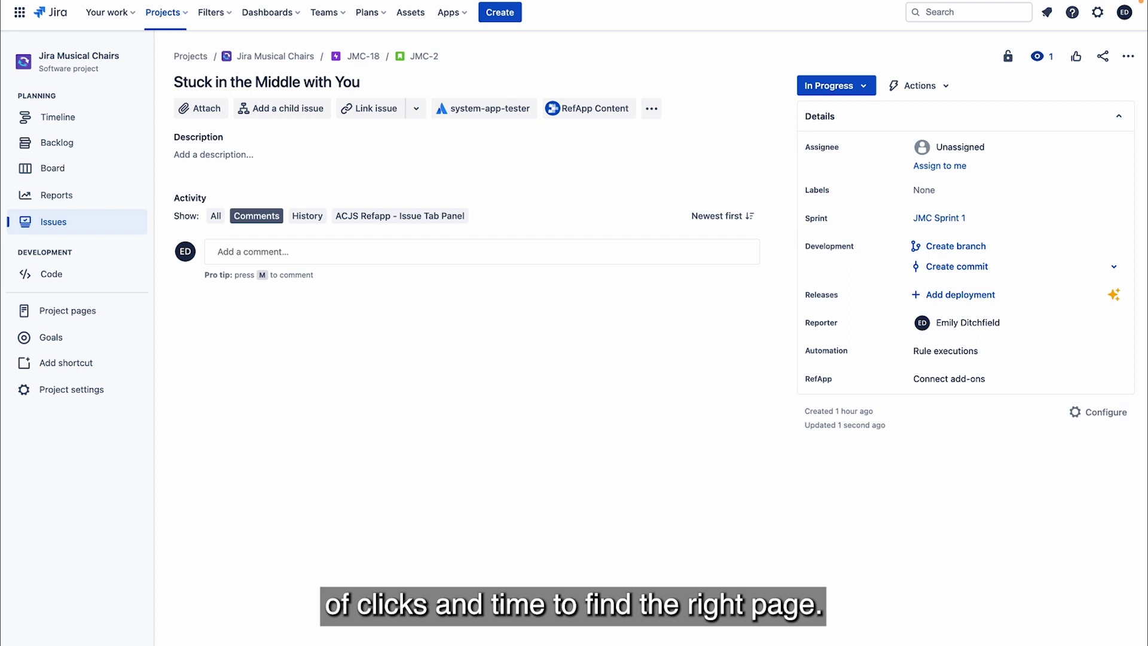
{"action": "key", "text": "super+k"}
{"action": "key", "text": "slash"}
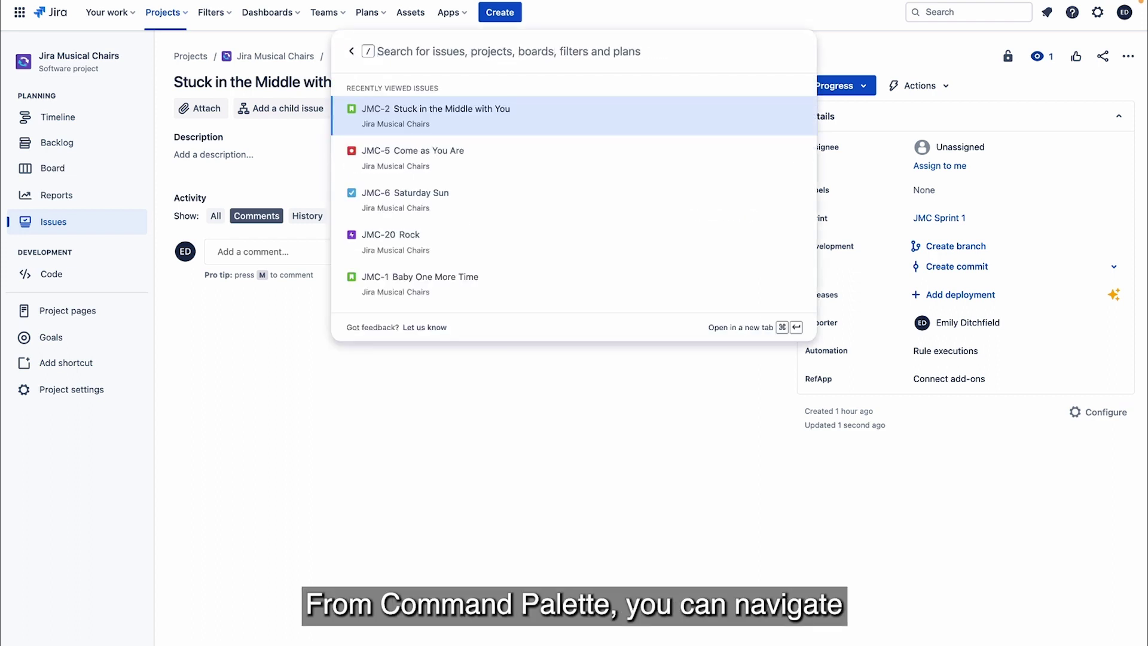
{"action": "type", "text": "jira"}
{"action": "key", "text": "Return"}
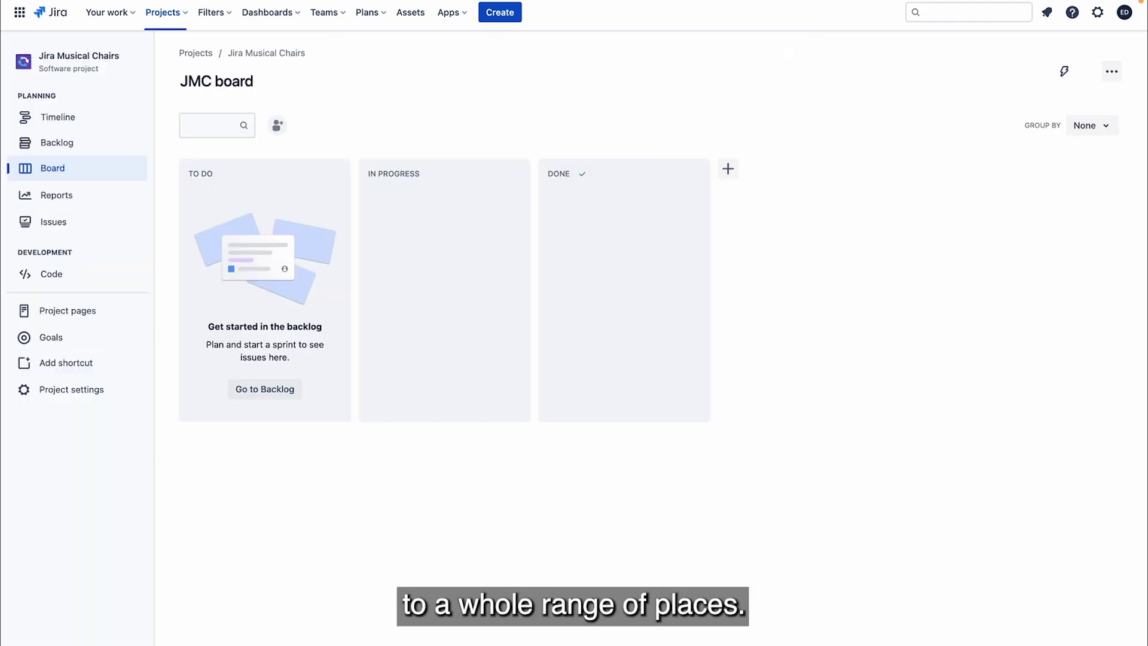
Go to the project's reports, then back to the JMC board, using palette commands
{"action": "key", "text": "super+k"}
{"action": "key", "text": "Down"}
{"action": "key", "text": "Down"}
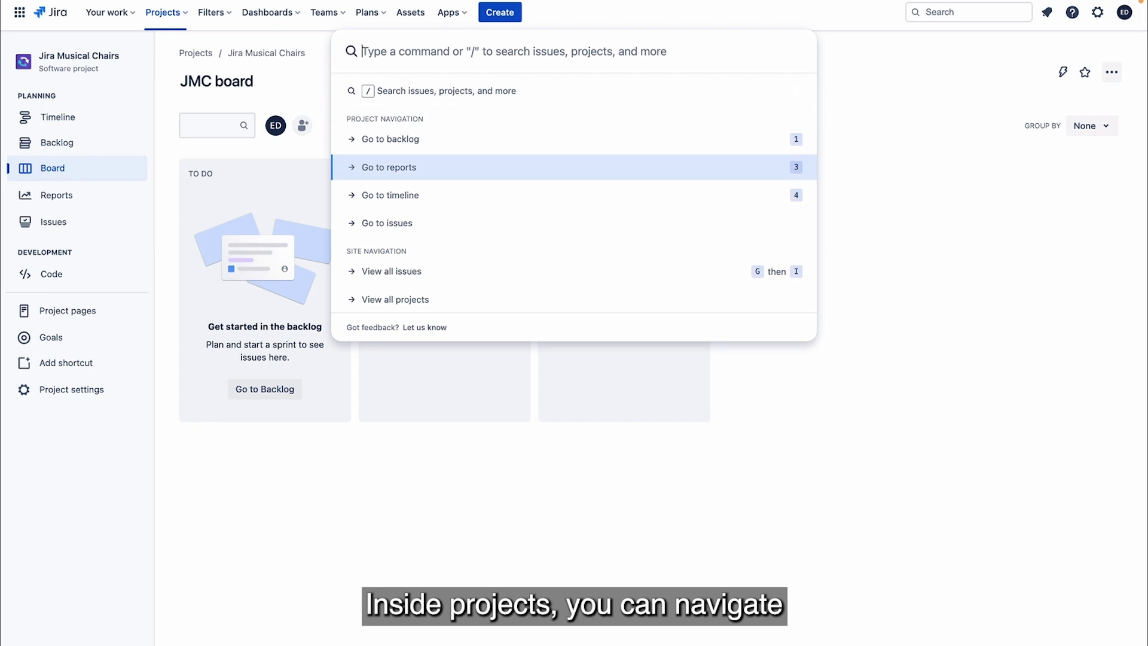
{"action": "key", "text": "Return"}
{"action": "key", "text": "super+k"}
{"action": "key", "text": "Down"}
{"action": "key", "text": "Down"}
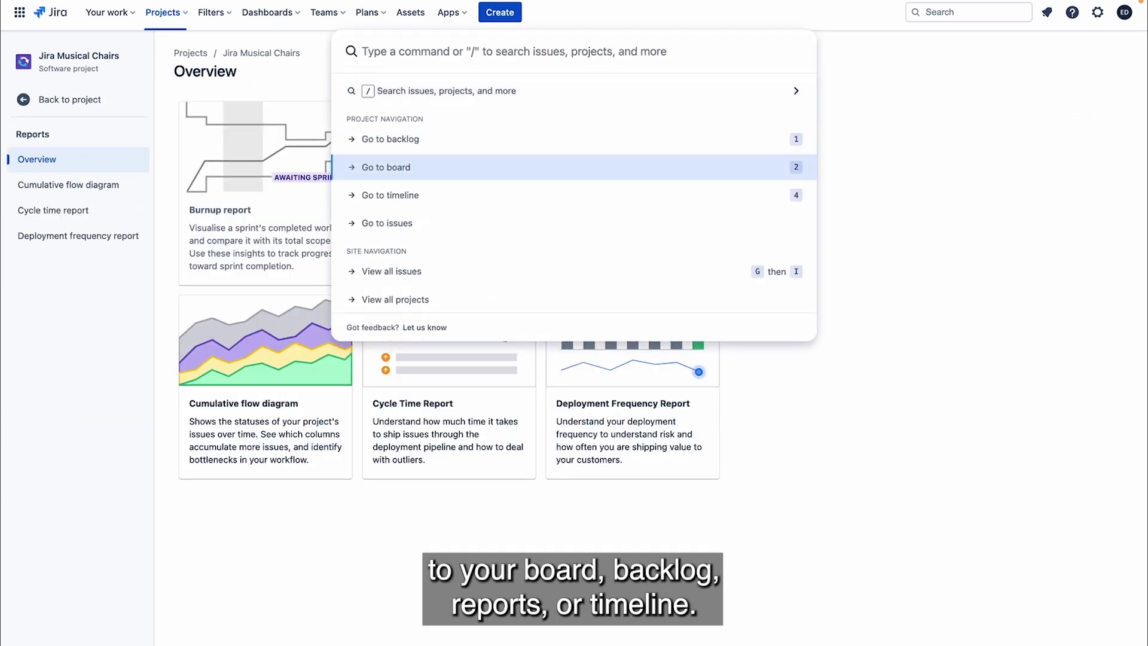
{"action": "key", "text": "Return"}
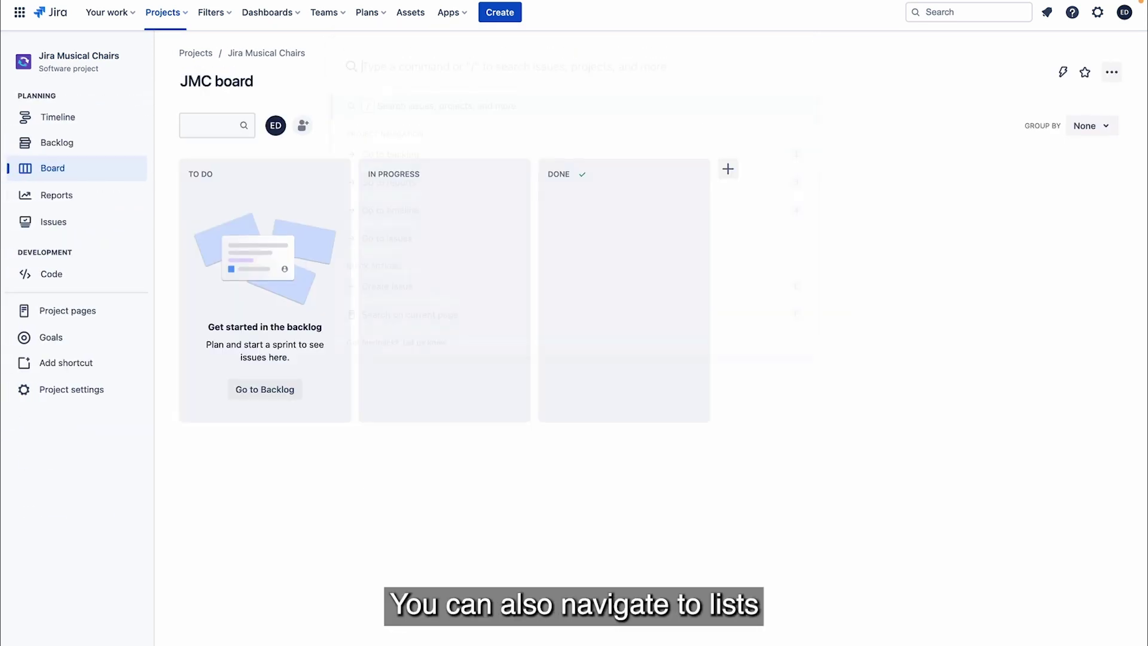
Search 'fil' and open View all filters, then bring the palette up over the Filters page
{"action": "key", "text": "super+k"}
{"action": "type", "text": "filt"}
{"action": "key", "text": "Down"}
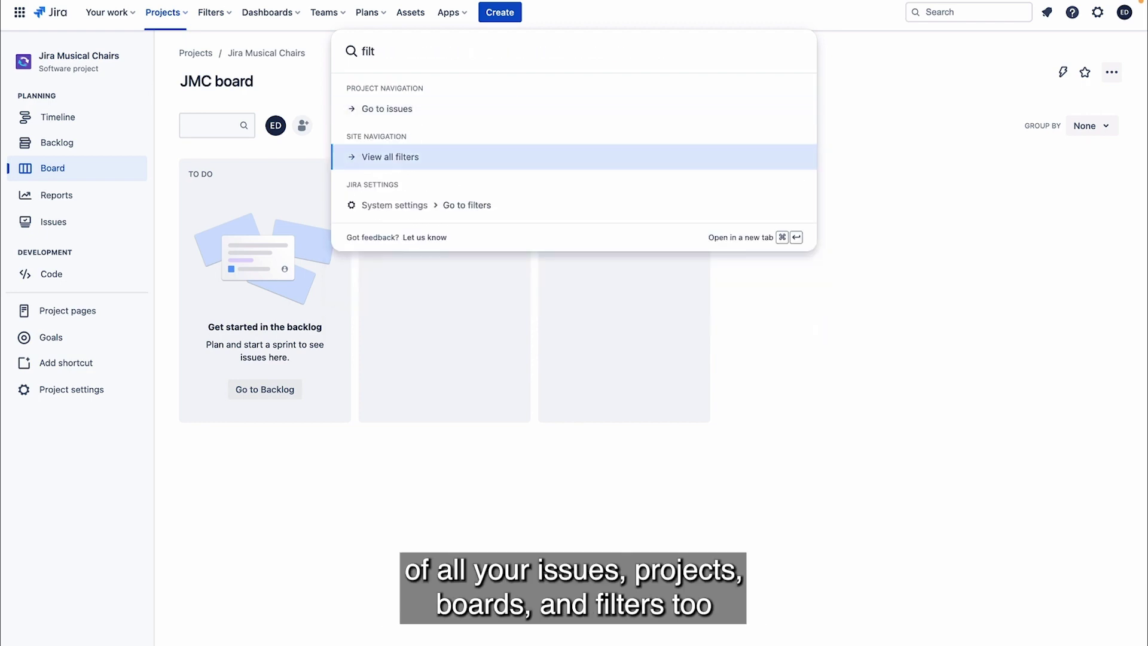
{"action": "key", "text": "Return"}
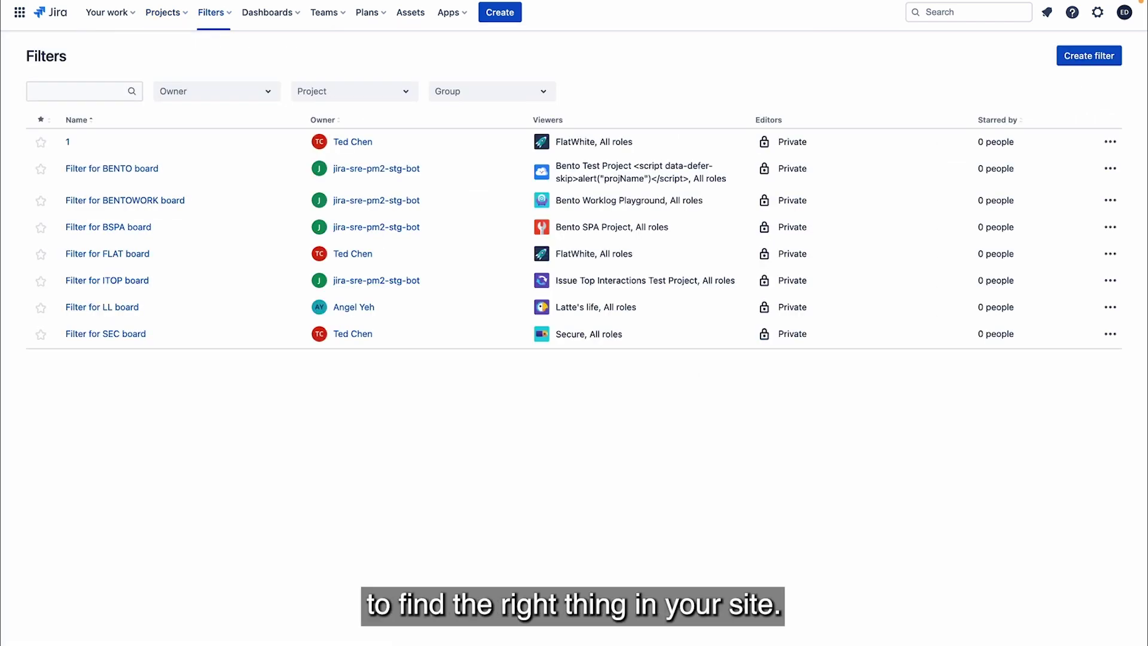
{"action": "key", "text": "super+k"}
{"action": "type", "text": "custom"}
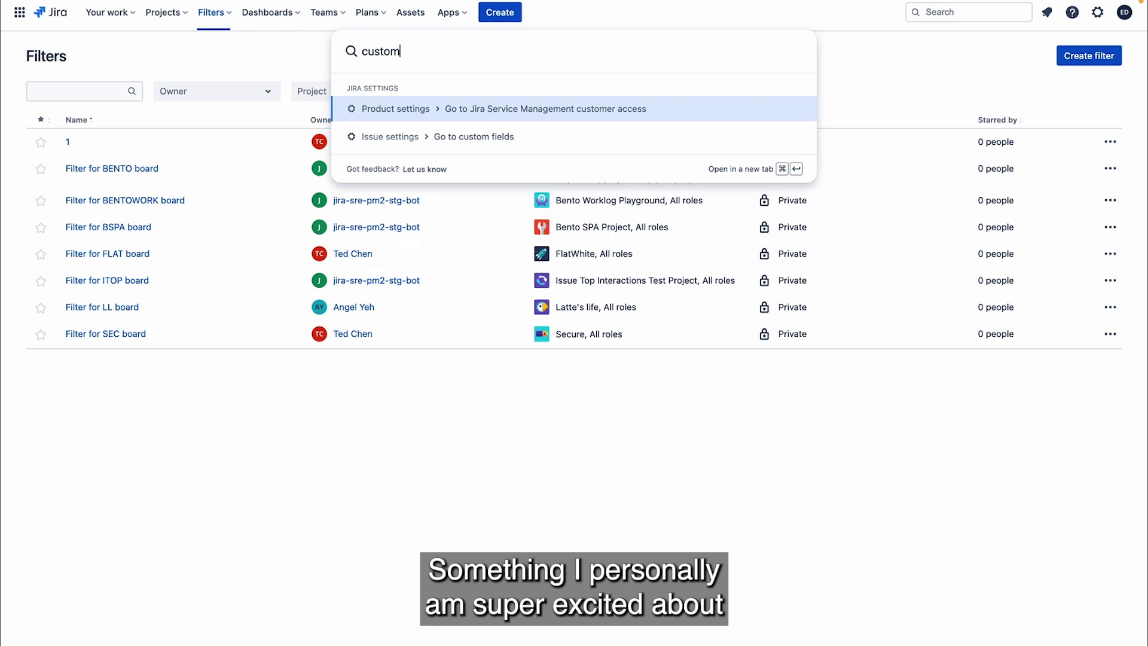
{"action": "key", "text": "Down"}
{"action": "key", "text": "Escape"}
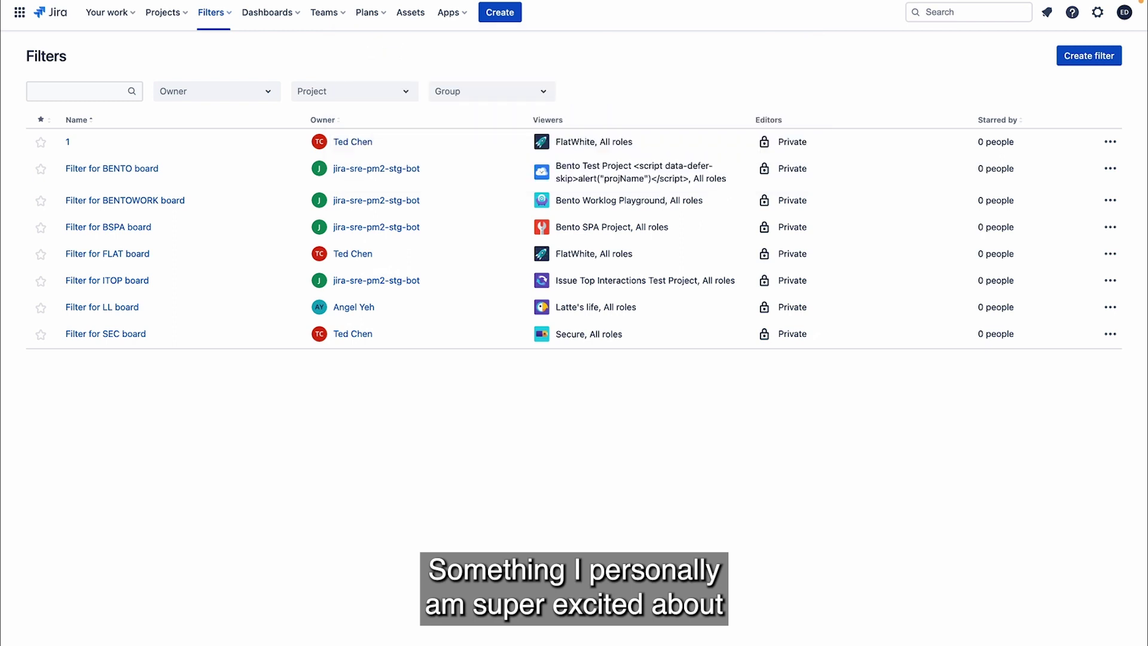
{"action": "key", "text": "super+k"}
{"action": "type", "text": "issu"}
{"action": "key", "text": "Down"}
{"action": "key", "text": "Down"}
{"action": "key", "text": "Down"}
{"action": "key", "text": "Down"}
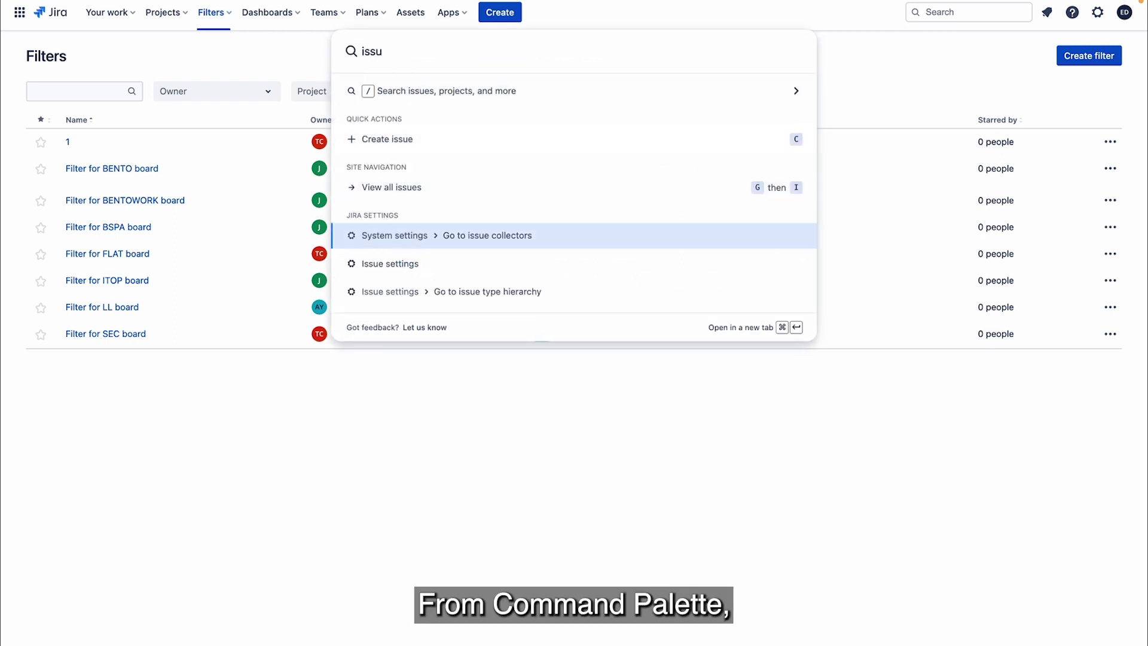
{"action": "key", "text": "Return"}
{"action": "key", "text": "Down"}
{"action": "key", "text": "Down"}
{"action": "key", "text": "Down"}
{"action": "key", "text": "Down"}
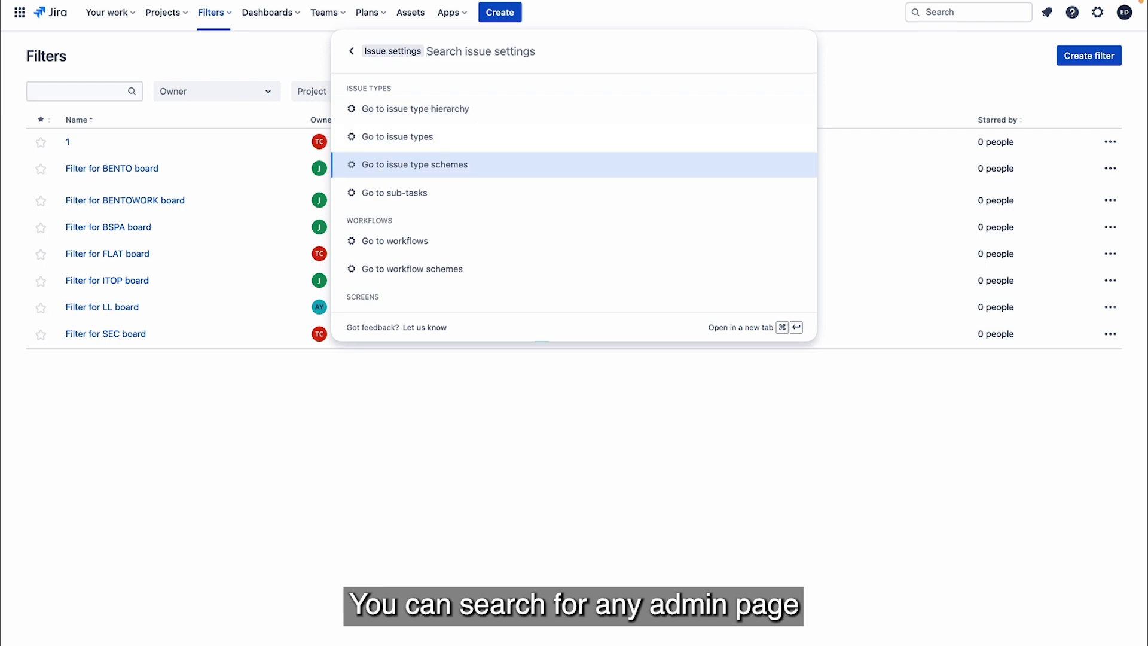
{"action": "key", "text": "Down"}
{"action": "key", "text": "Down"}
{"action": "key", "text": "Down"}
{"action": "key", "text": "Down"}
{"action": "key", "text": "Down"}
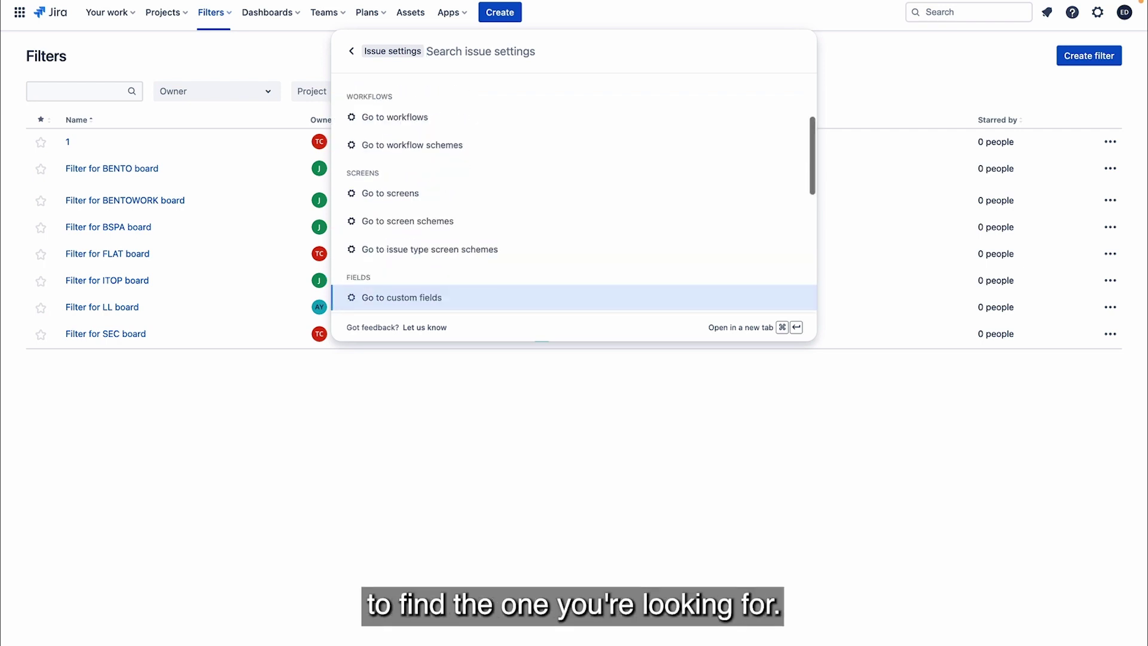
{"action": "key", "text": "Return"}
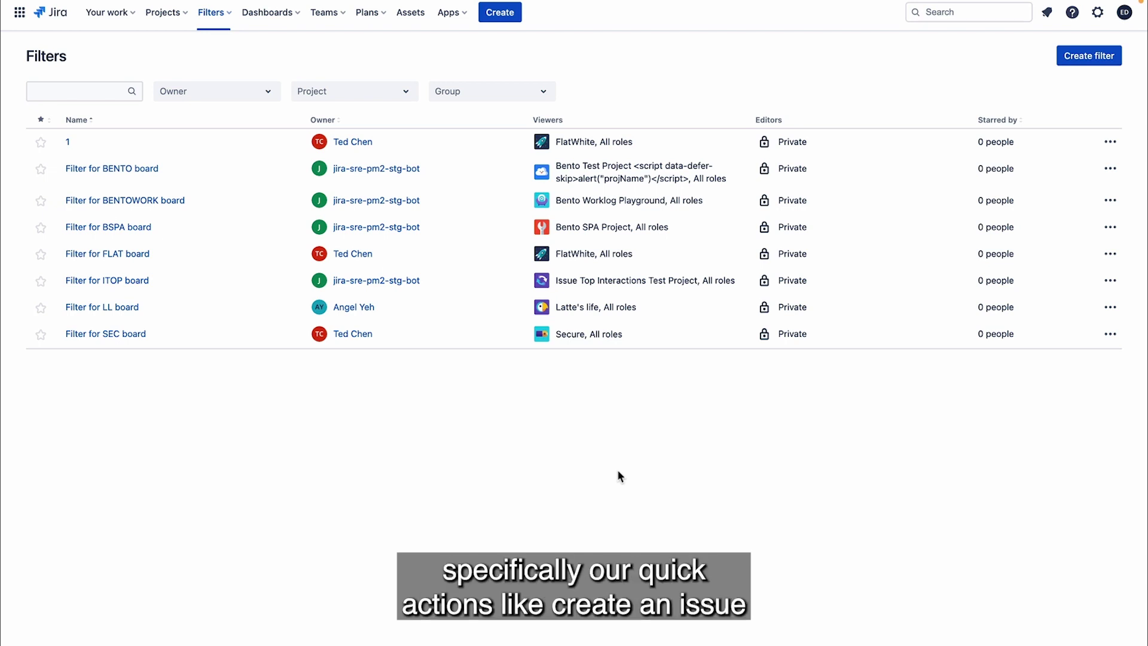
{"action": "key", "text": "ctrl+k"}
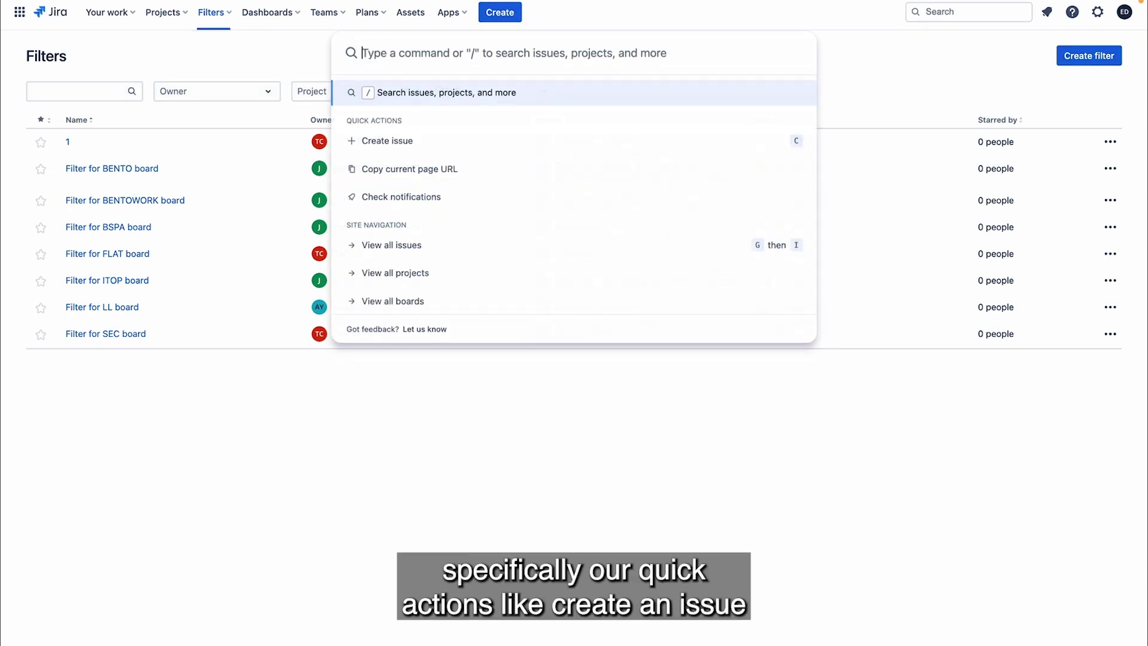
{"action": "type", "text": "theme"}
{"action": "key", "text": "Return"}
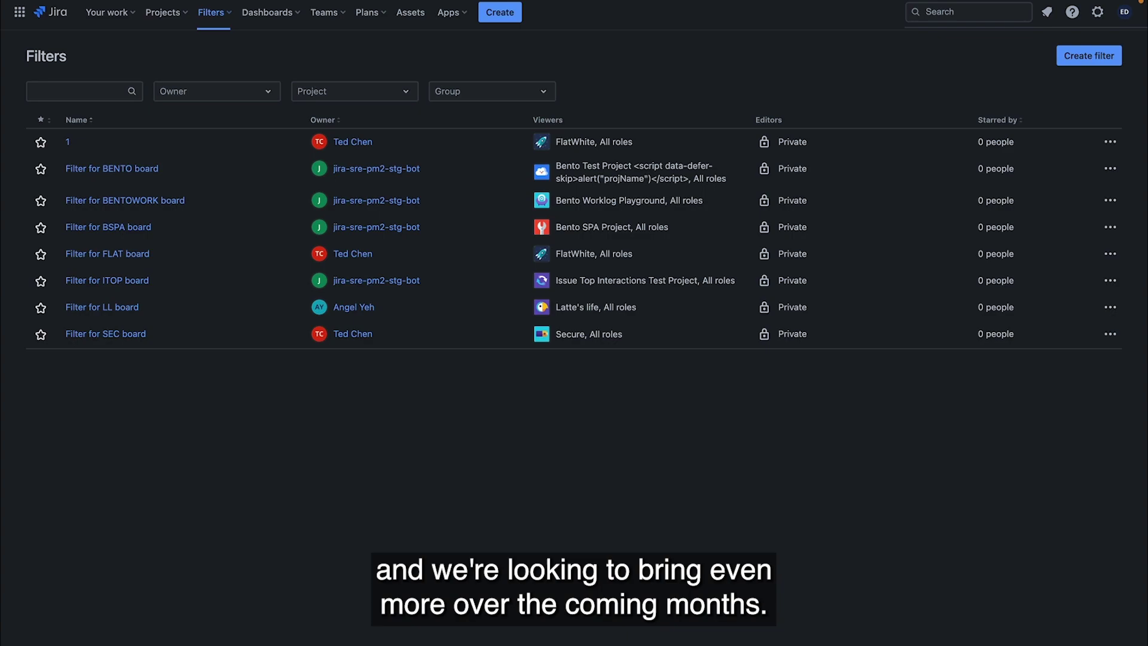
{"action": "key", "text": "ctrl+k"}
{"action": "type", "text": "theme"}
{"action": "key", "text": "Return"}
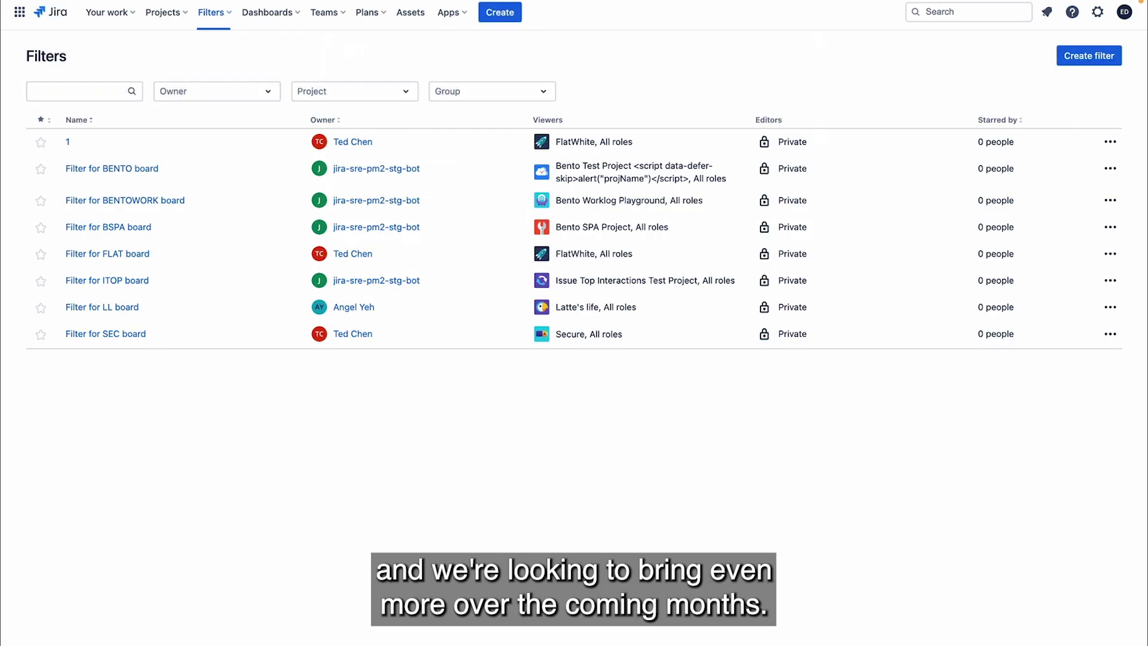